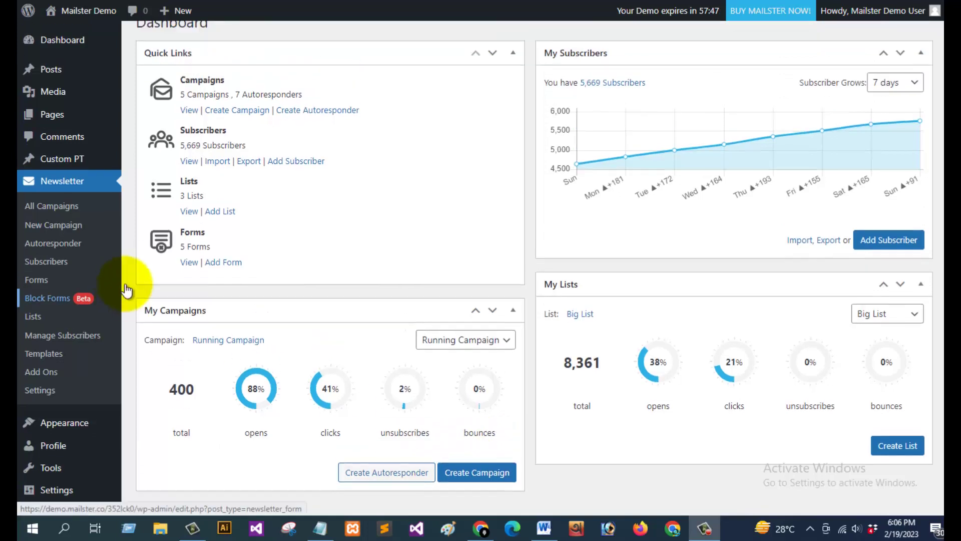
- Open a new campaign from the My Campaigns overview and review its details, delivery, receivers and options settings
scroll(353, 272, "down", 1)
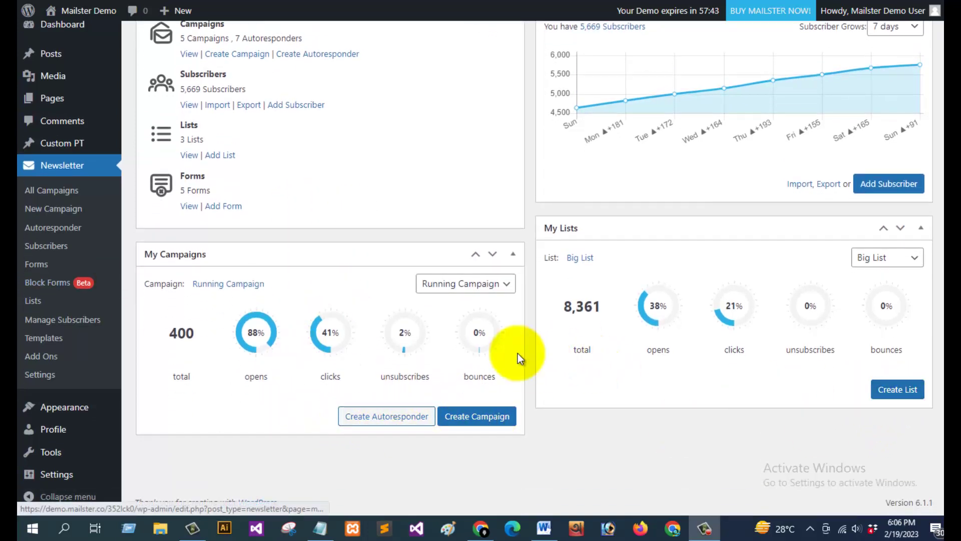
left_click(484, 418)
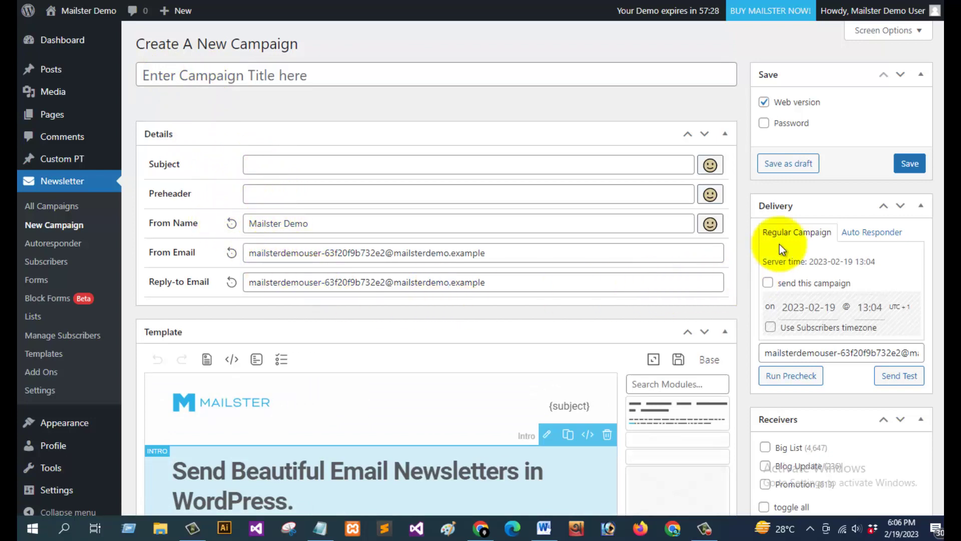
left_click(788, 163)
scroll(740, 300, "down", 4)
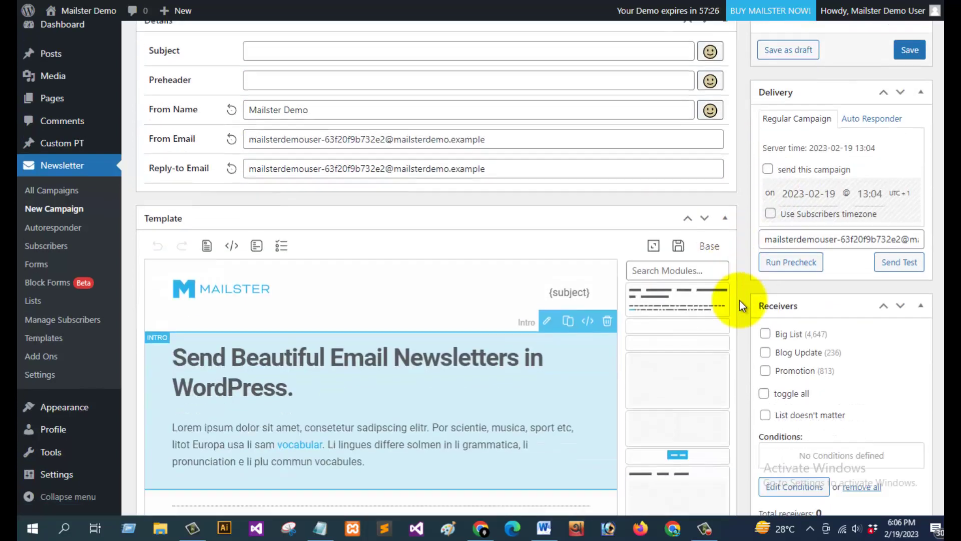
scroll(740, 300, "down", 3)
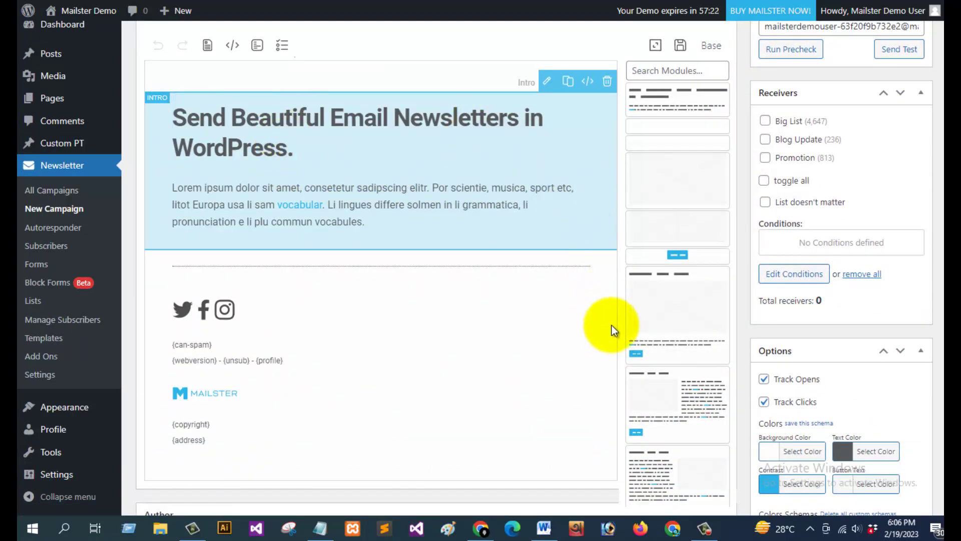
scroll(584, 291, "up", 3)
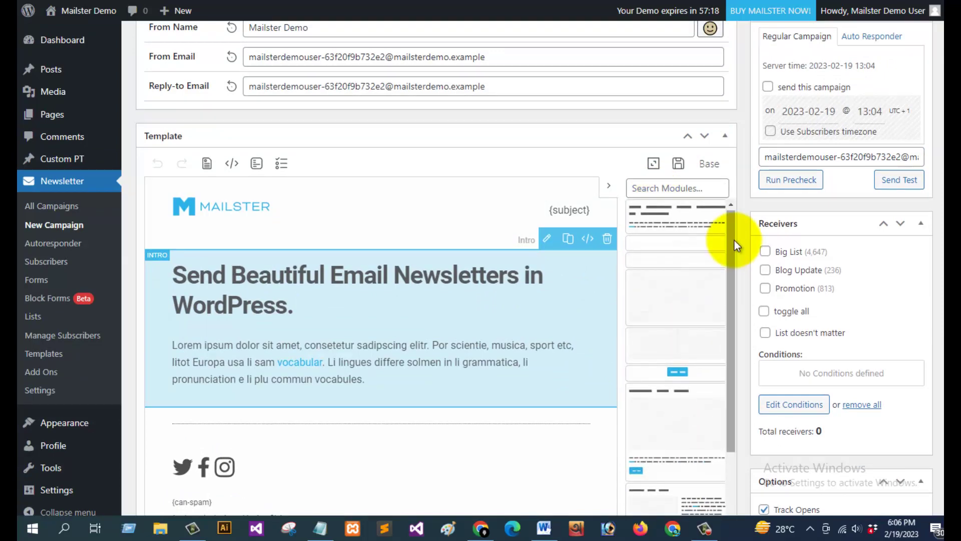
- Browse the template's available content modules and the remaining campaign settings, including author, featured image and attachment
left_click_drag(732, 241, 742, 305)
scroll(741, 300, "down", 3)
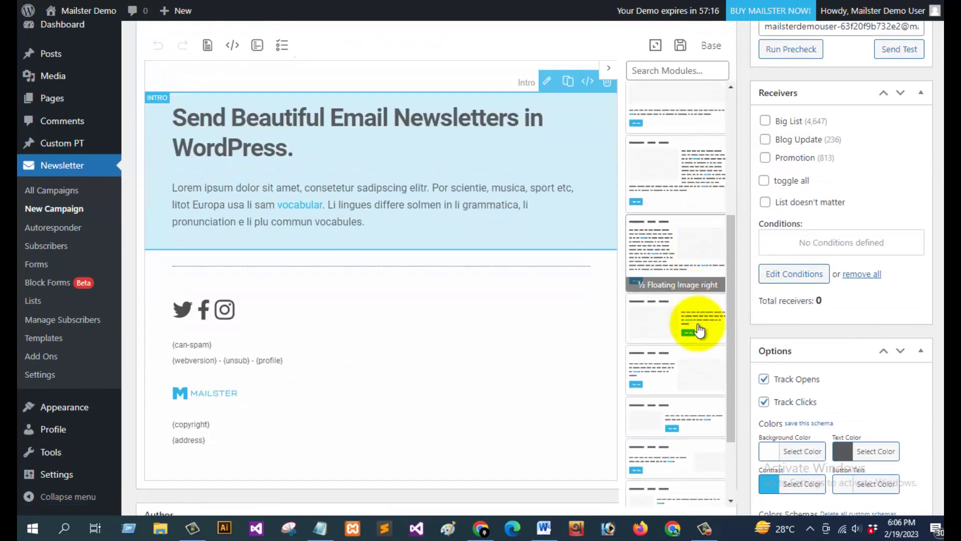
scroll(701, 351, "down", 7)
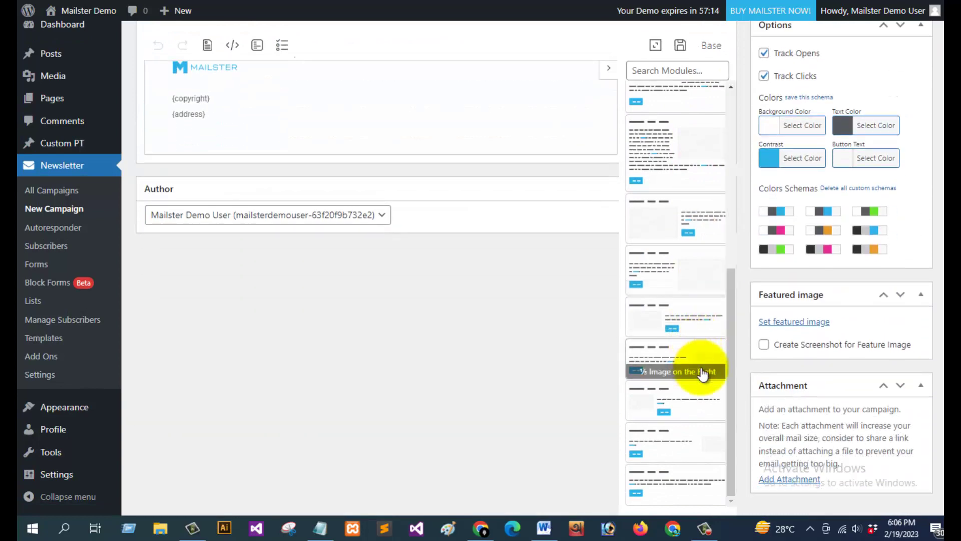
scroll(761, 371, "up", 12)
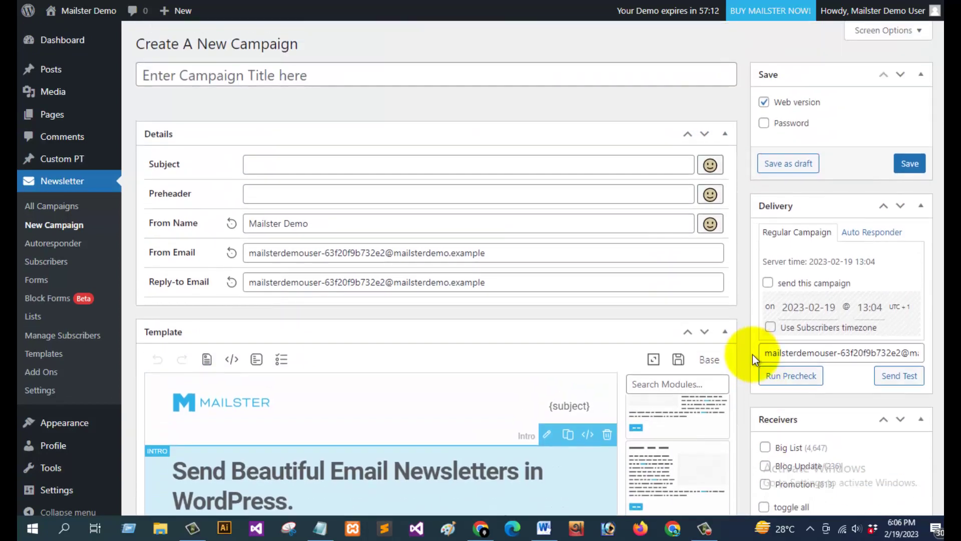
left_click(705, 529)
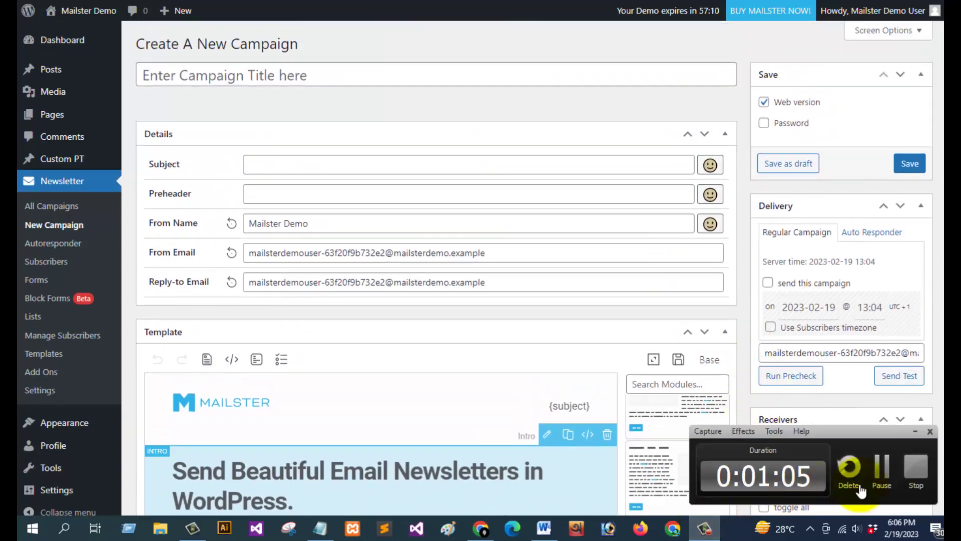
left_click(882, 470)
- Open the list of all newsletter campaigns and review each campaign's status, opens, clicks and bounces
scroll(761, 306, "down", 3)
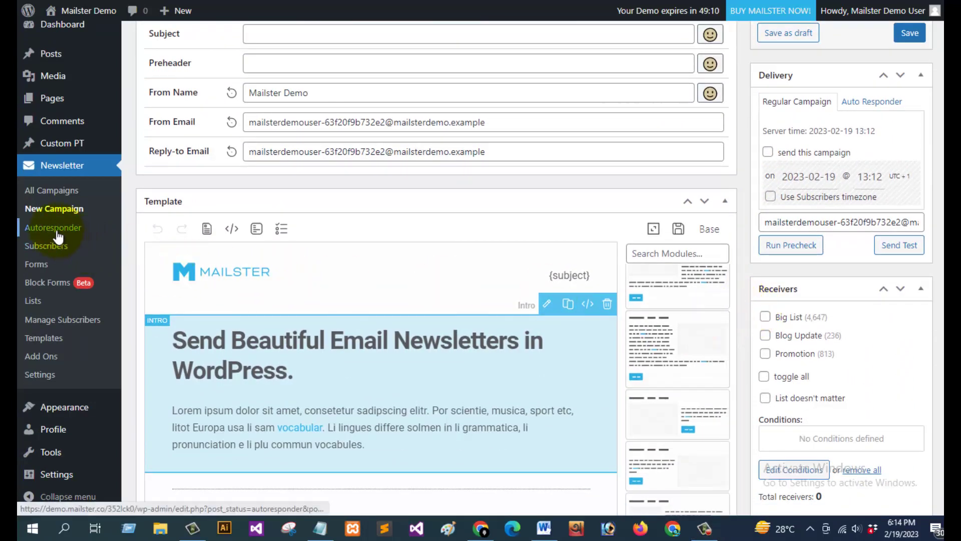
left_click(54, 194)
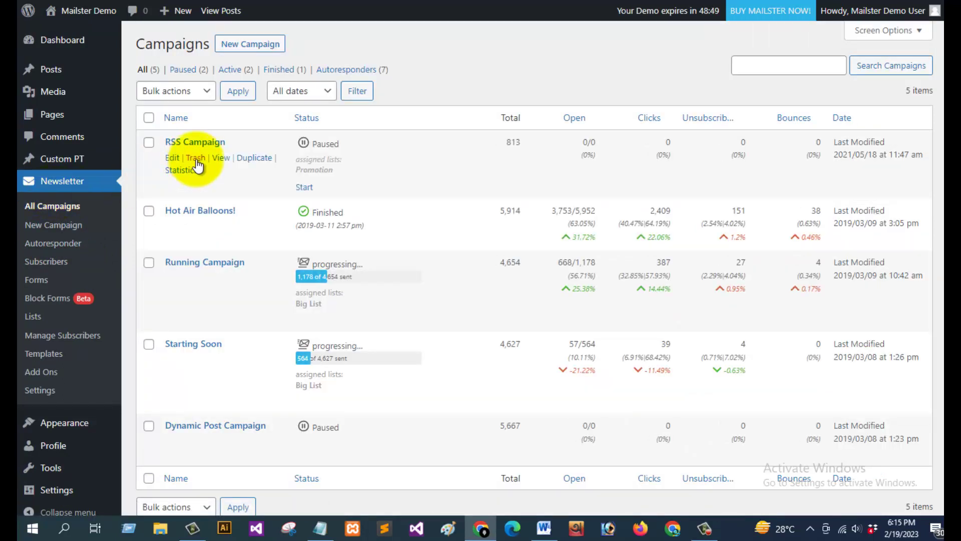
scroll(669, 217, "down", 1)
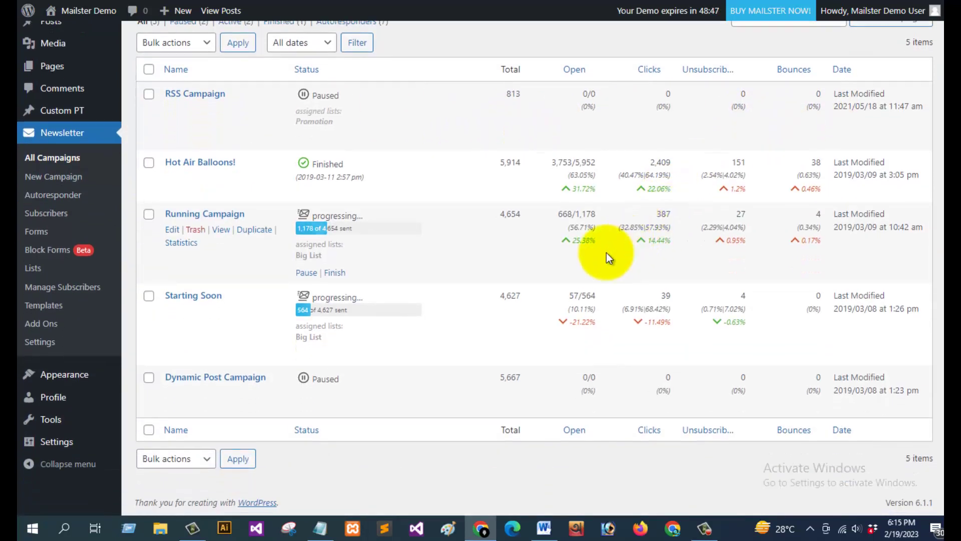
scroll(429, 381, "up", 1)
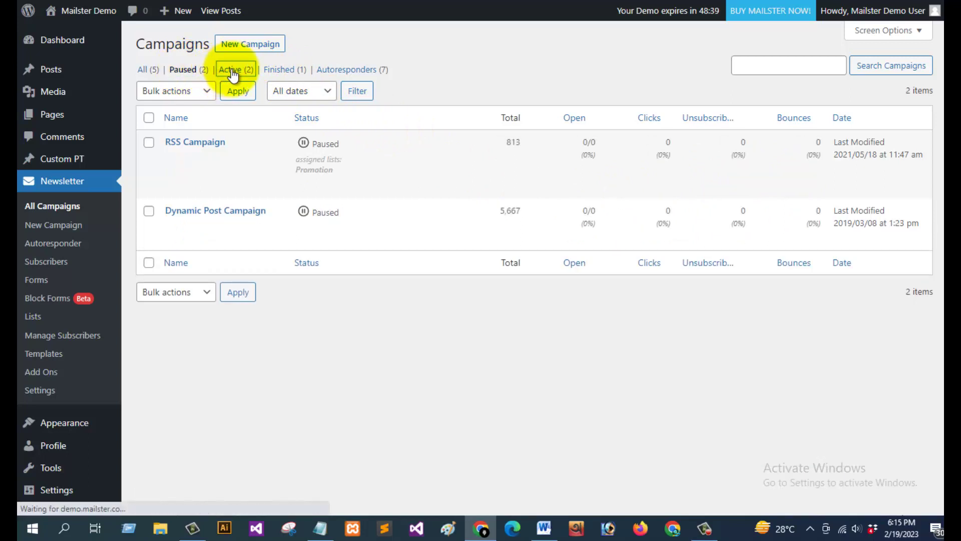
- Filter the campaign list to finished campaigns, and look through the autoresponders
left_click(282, 76)
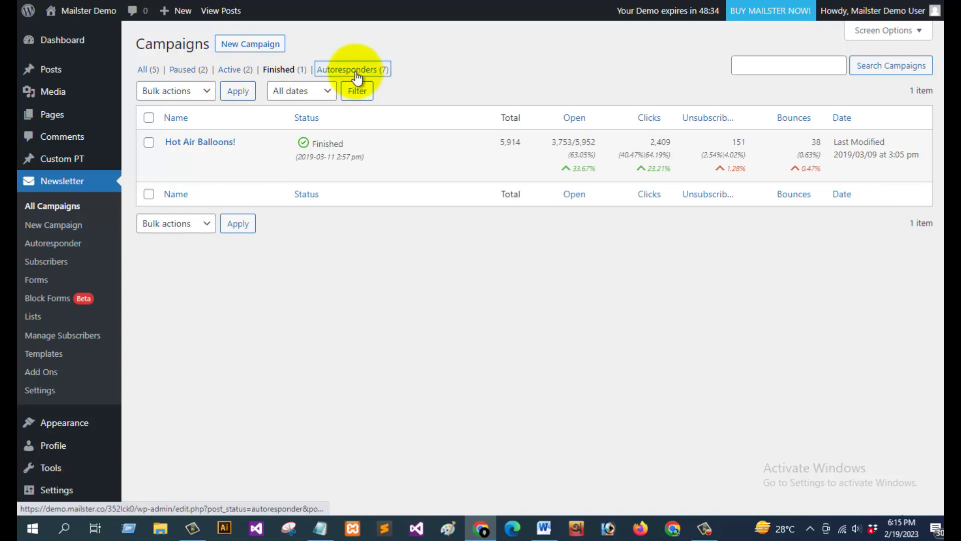
left_click(356, 76)
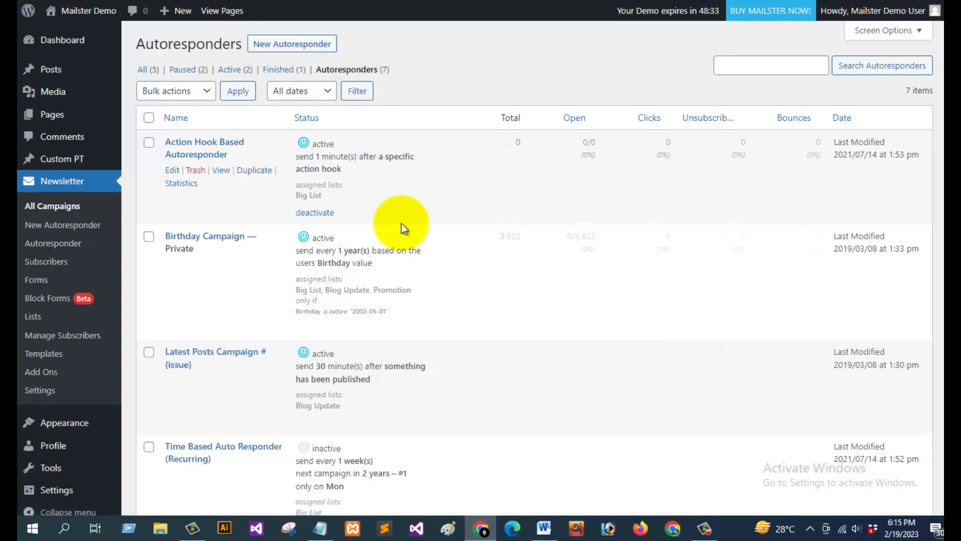
scroll(404, 234, "down", 5)
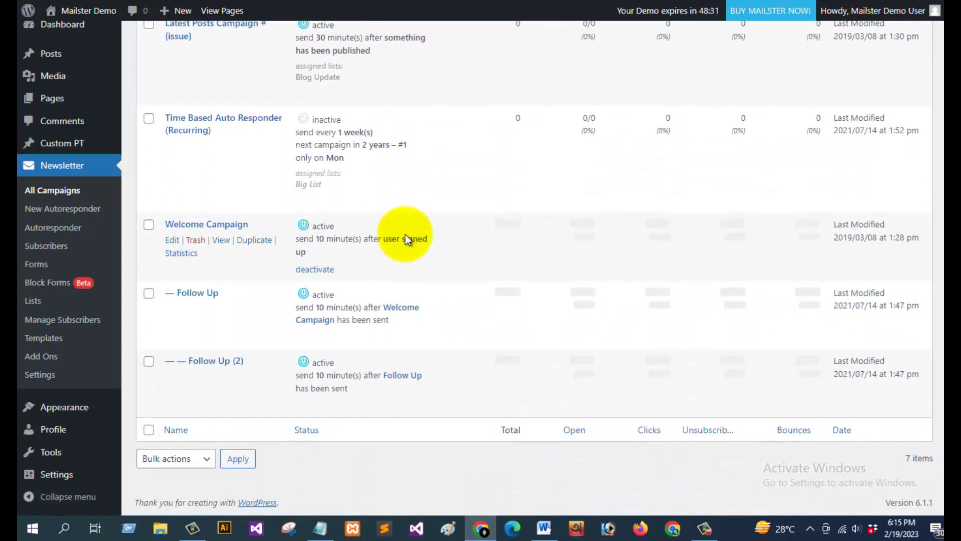
scroll(404, 234, "up", 6)
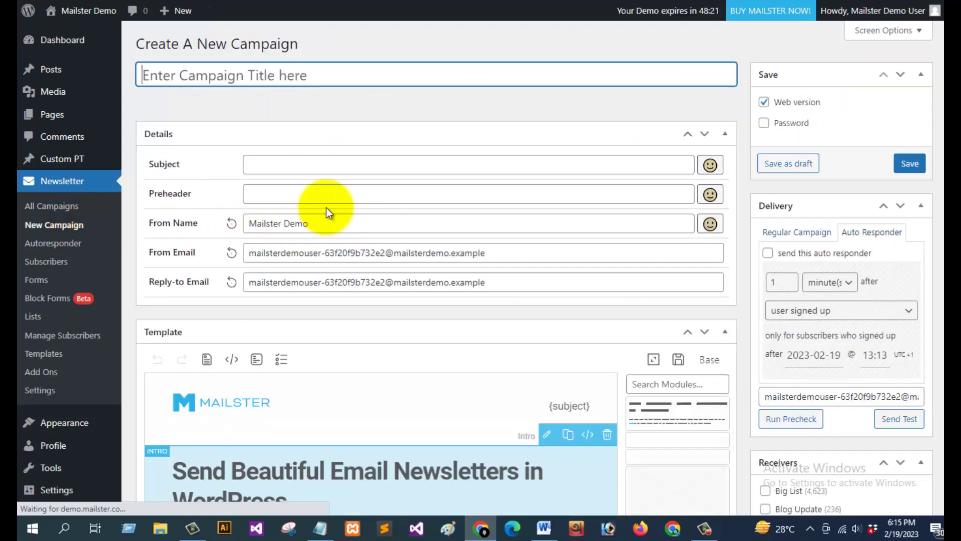
- Return from the new autoresponder form to the autoresponder list and review its entries down to the follow-ups
left_click(65, 246)
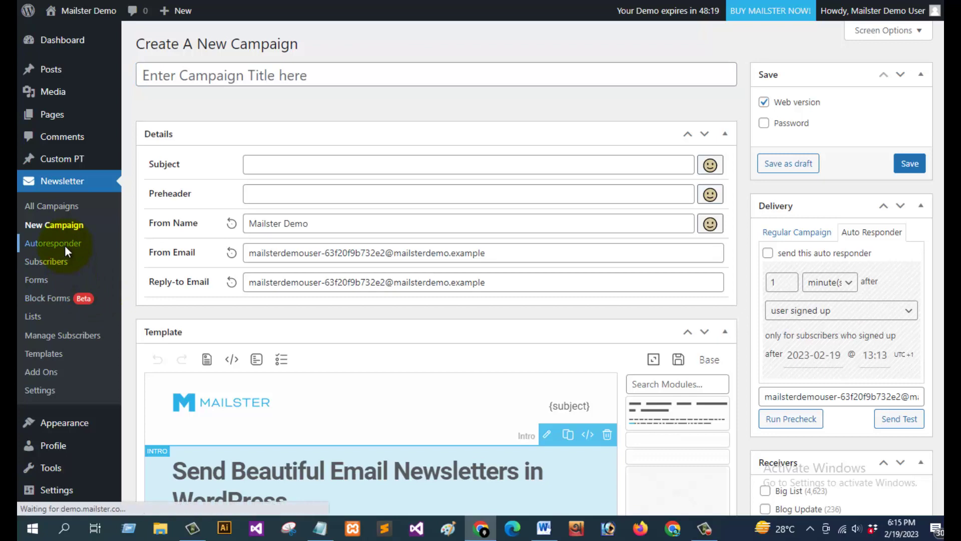
scroll(501, 251, "down", 3)
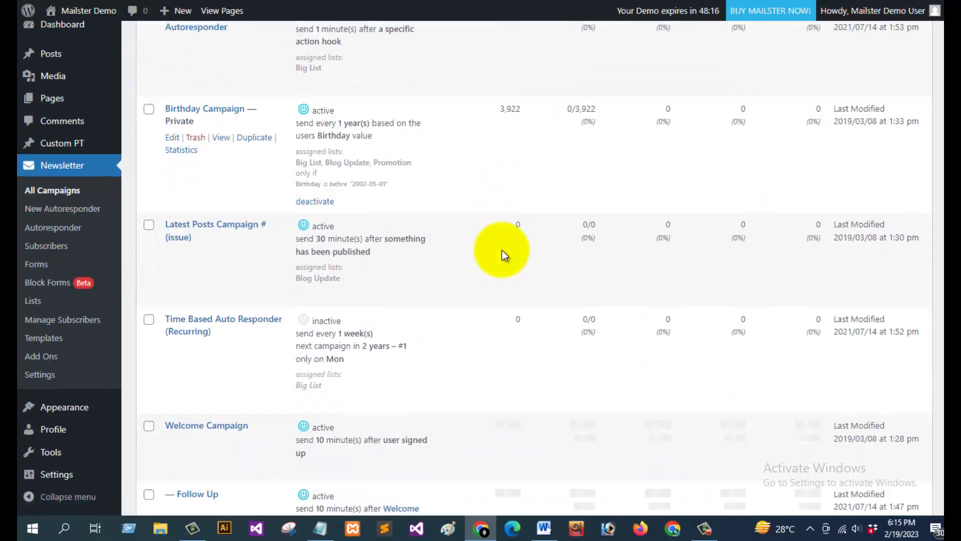
scroll(502, 251, "down", 4)
scroll(502, 251, "up", 5)
- Open the newsletter's subscriber list and look through all subscribers
left_click(46, 269)
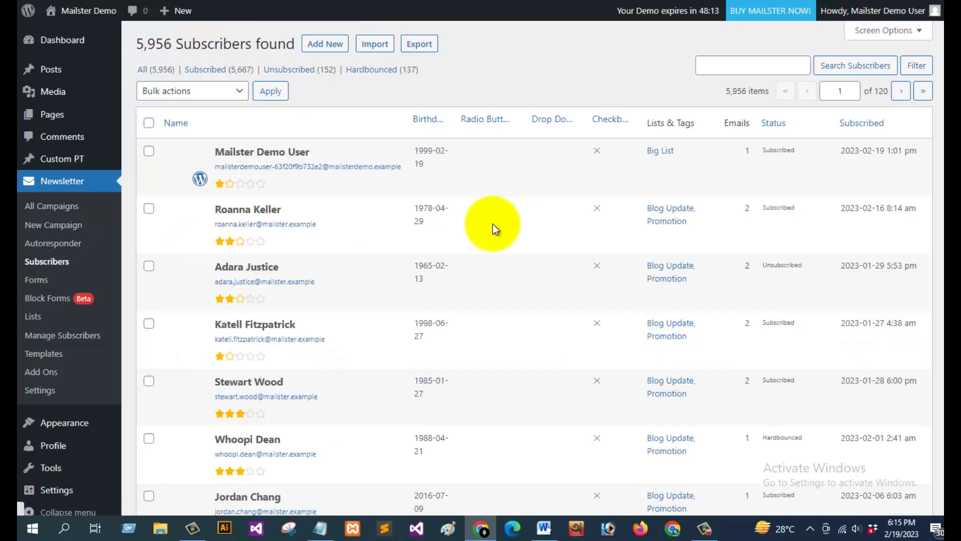
scroll(536, 220, "down", 5)
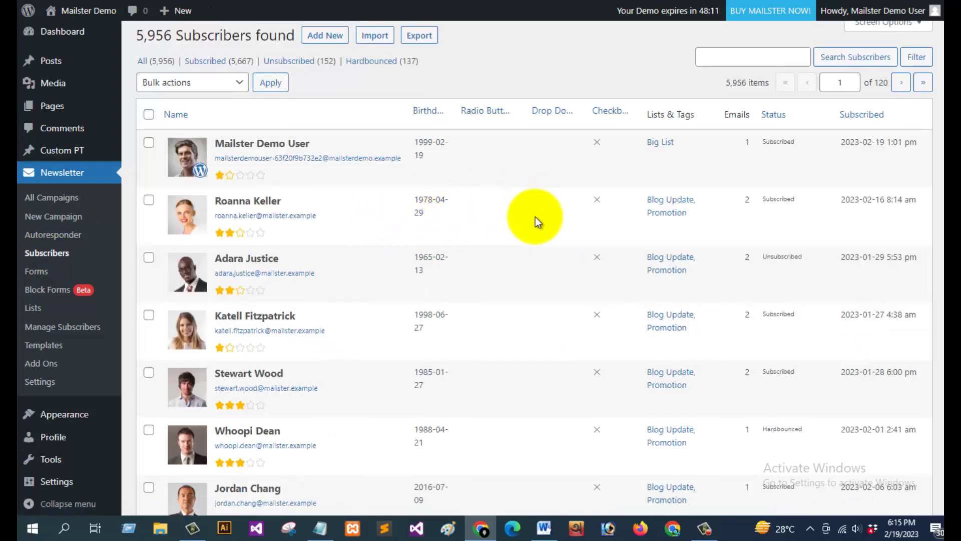
scroll(535, 217, "down", 5)
scroll(535, 218, "up", 10)
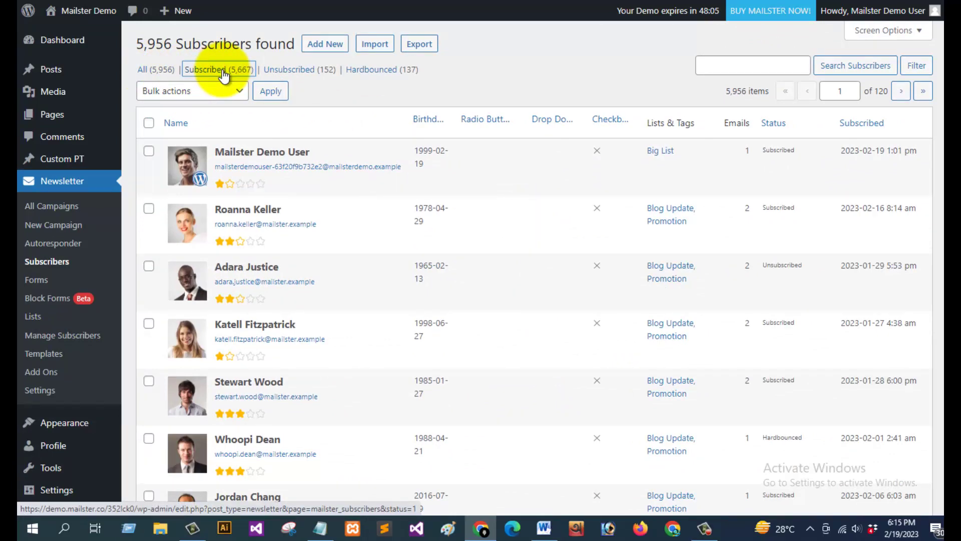
- Filter the subscriber list by Subscribed and by Unsubscribed status, and look through the unsubscribed contacts
left_click(223, 74)
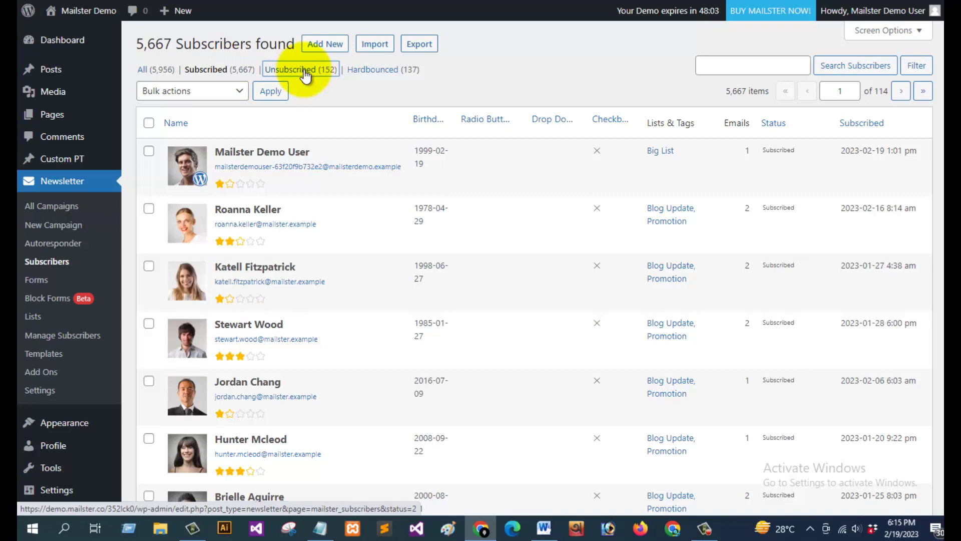
left_click(303, 70)
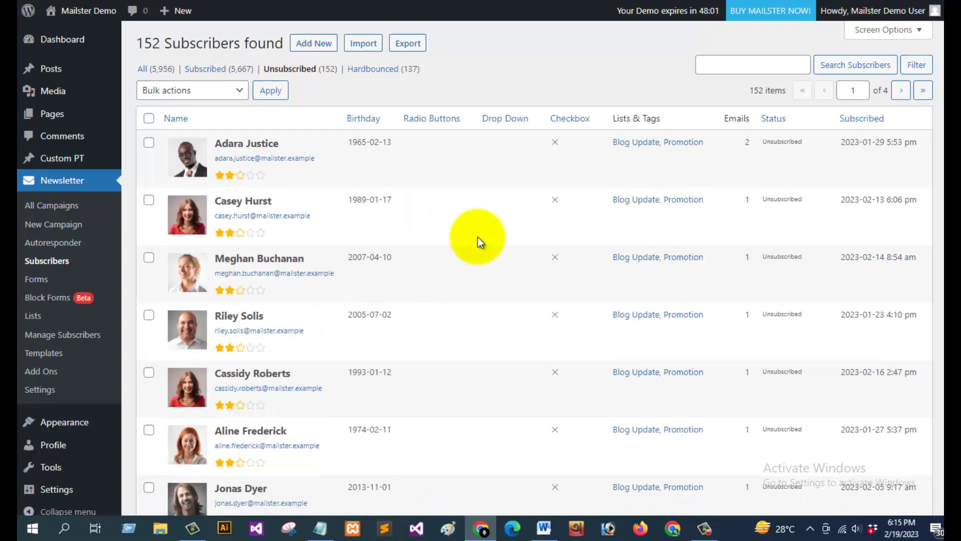
scroll(478, 241, "down", 8)
scroll(478, 237, "down", 12)
scroll(477, 236, "up", 20)
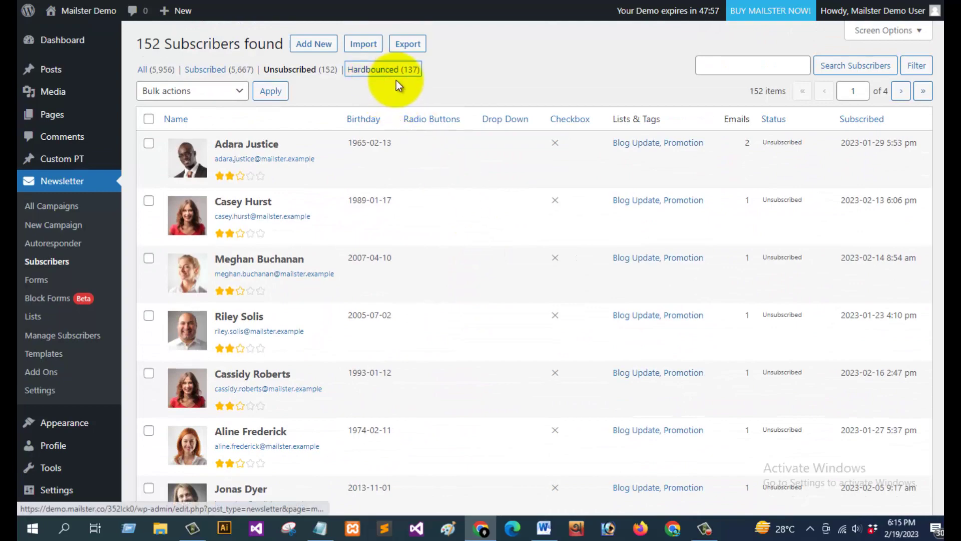
- Filter the subscriber list to hardbounced contacts and look through them
left_click(395, 80)
scroll(473, 253, "down", 10)
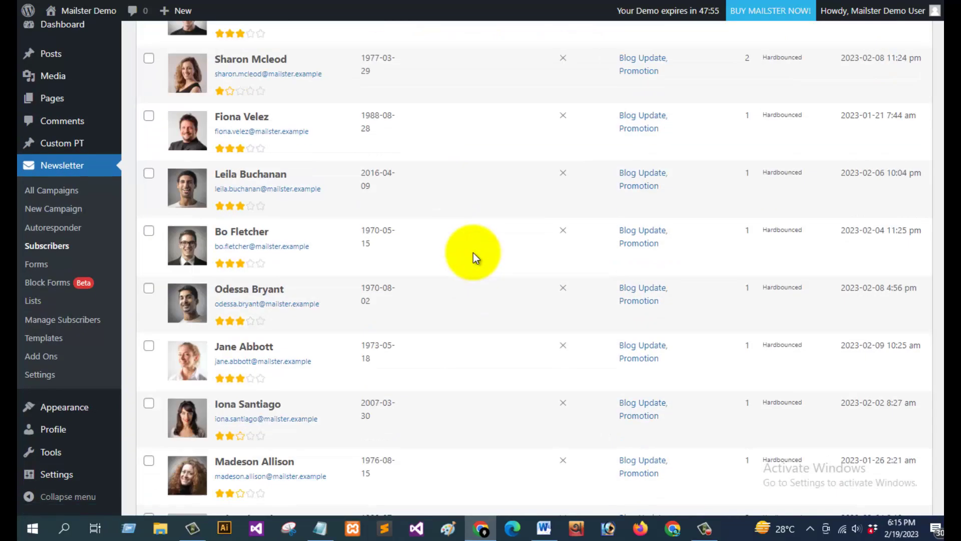
scroll(474, 253, "up", 10)
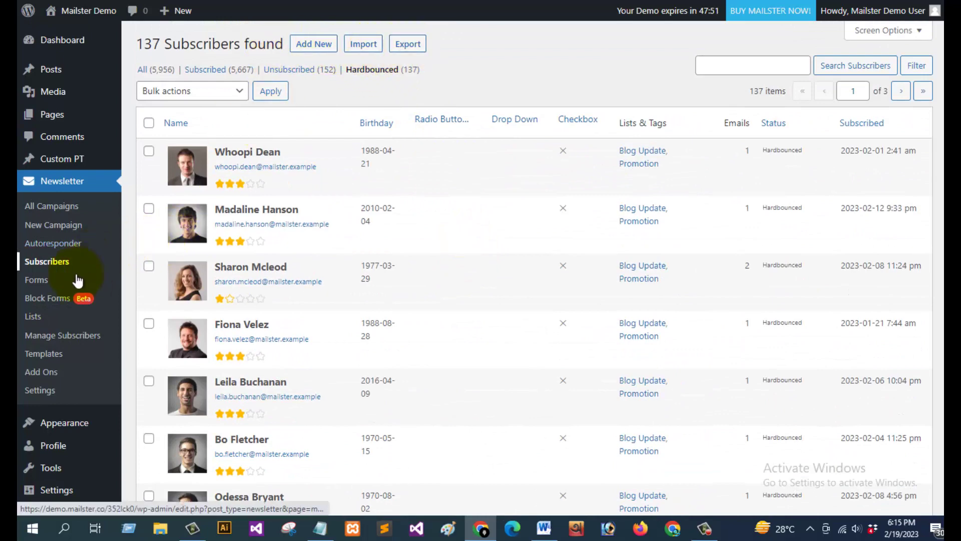
- Open the newsletter forms overview and review the forms' shortcodes, fields and assigned lists
left_click(41, 285)
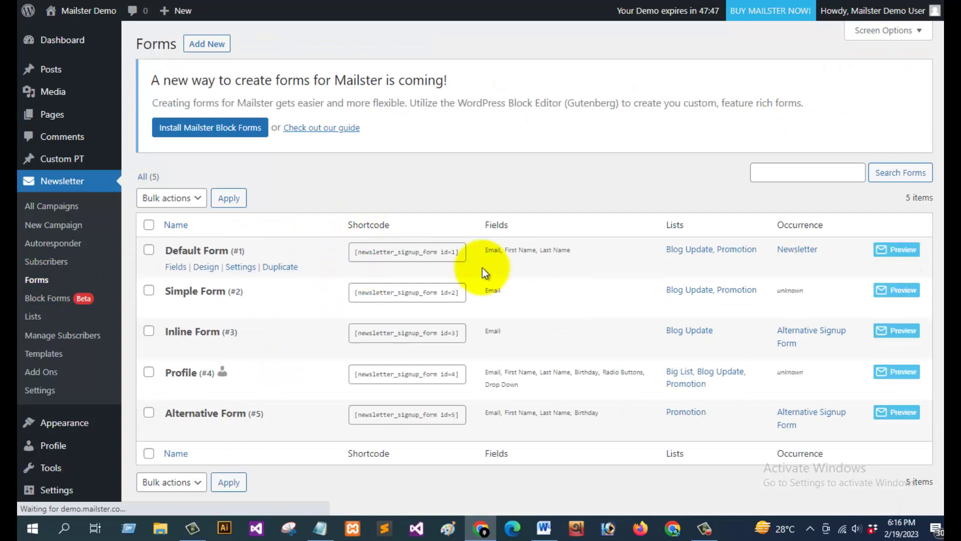
scroll(536, 301, "down", 1)
scroll(536, 301, "up", 1)
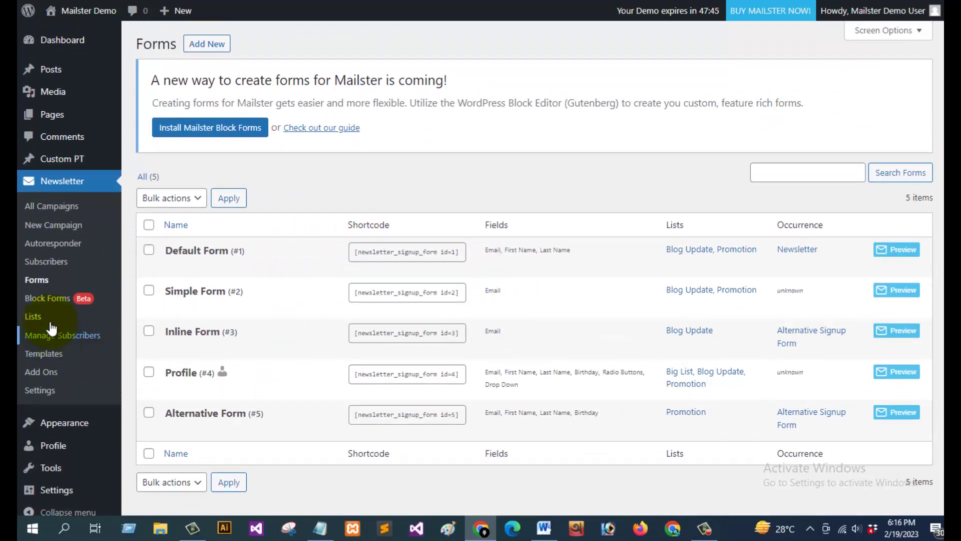
- View the newsletter's block forms page and its subscriber lists page
left_click(53, 299)
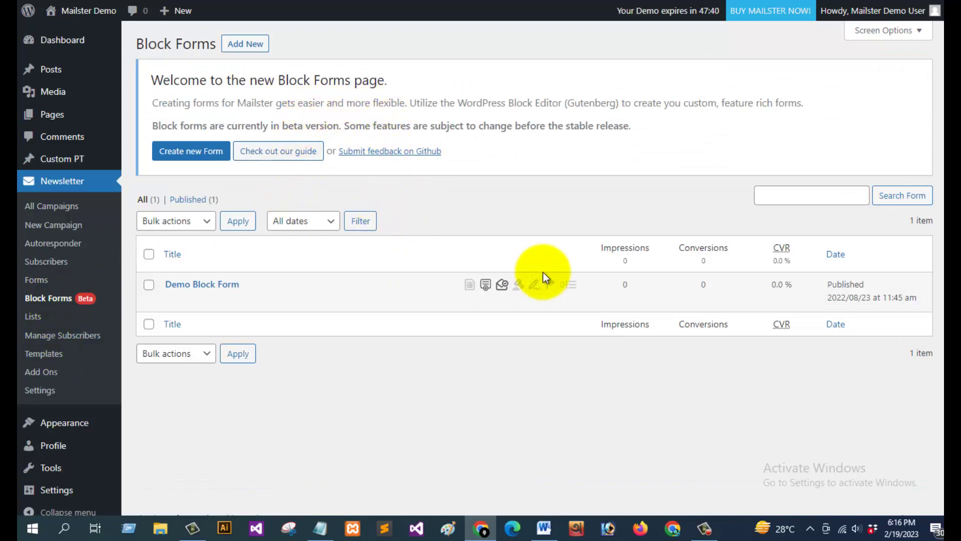
left_click(32, 327)
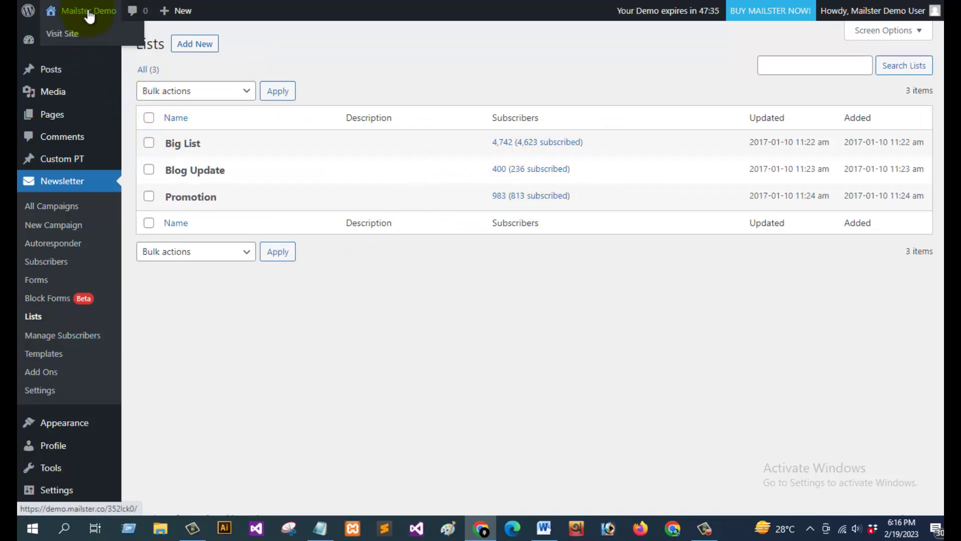
- Open the subscriber management page and examine the CSV file upload option for importing subscribers
left_click(55, 347)
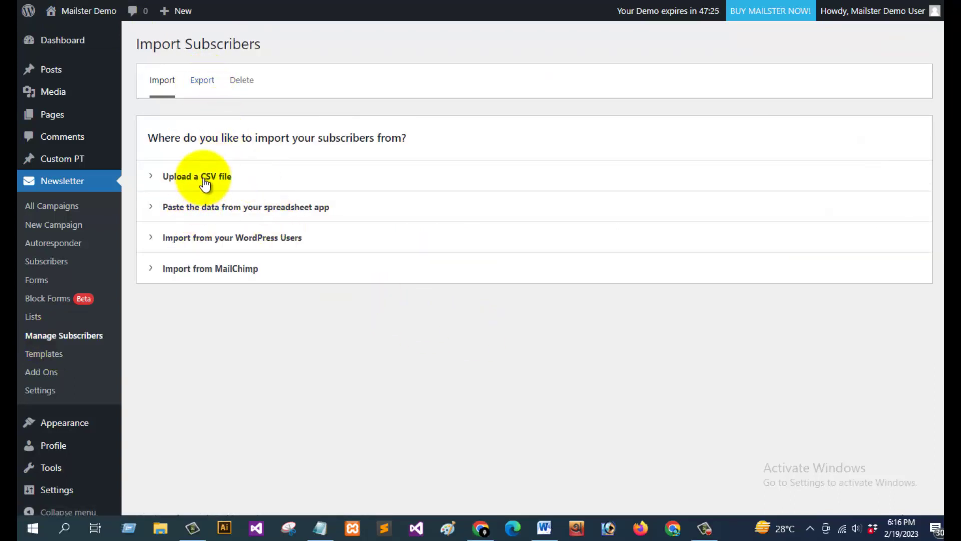
left_click(189, 186)
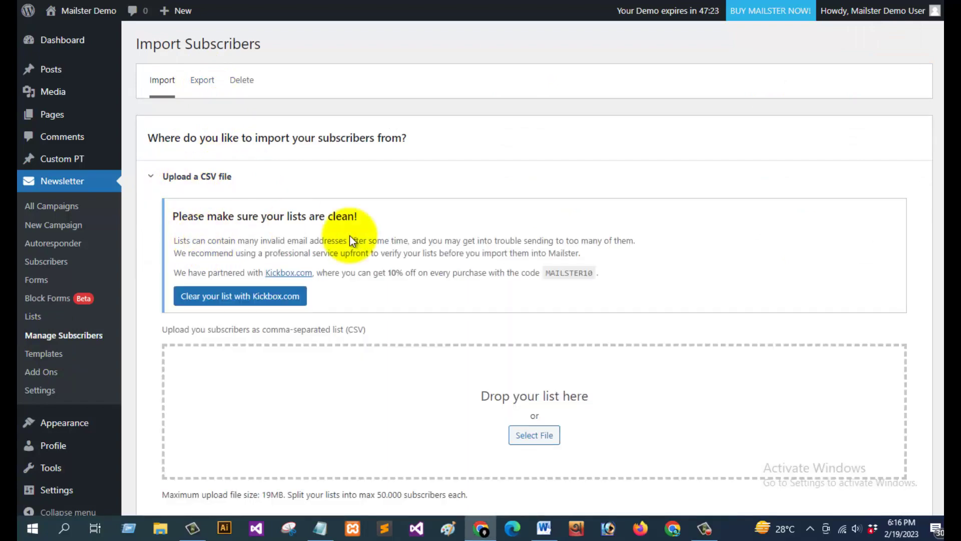
scroll(351, 240, "down", 3)
scroll(364, 253, "up", 3)
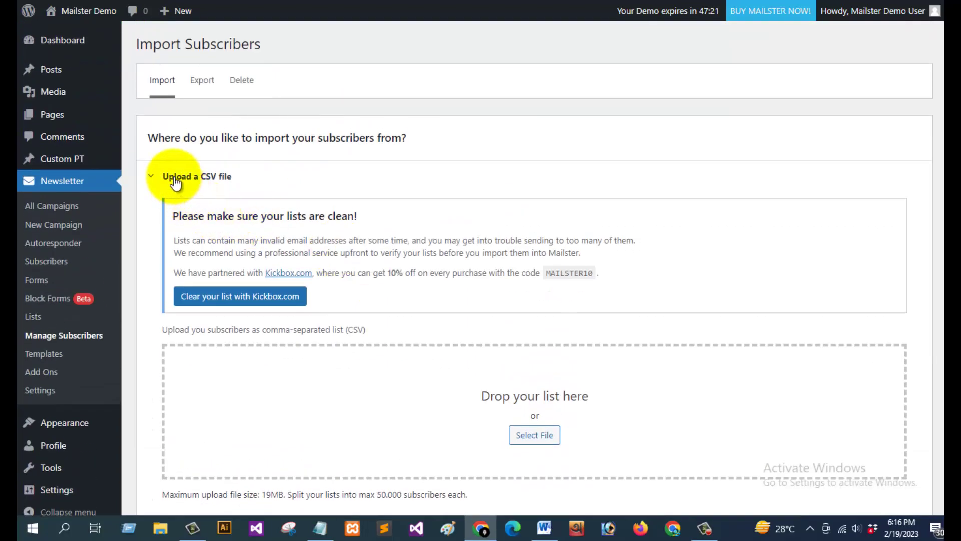
- Collapse the CSV upload option and examine the option for pasting subscriber data from a spreadsheet app
left_click(176, 184)
left_click(189, 207)
scroll(268, 258, "down", 3)
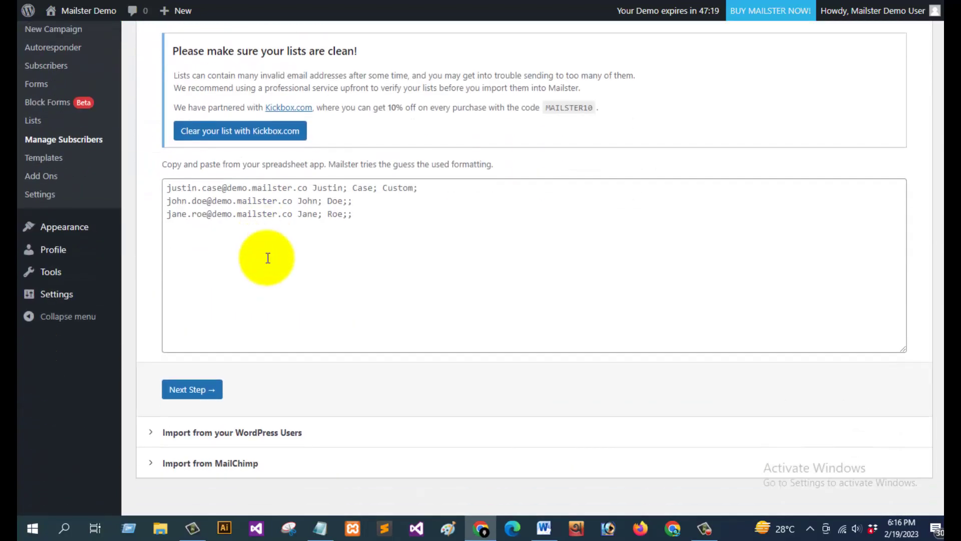
- Collapse the spreadsheet paste option and examine the user roles and meta fields offered for importing WordPress users
scroll(270, 255, "up", 3)
left_click(175, 209)
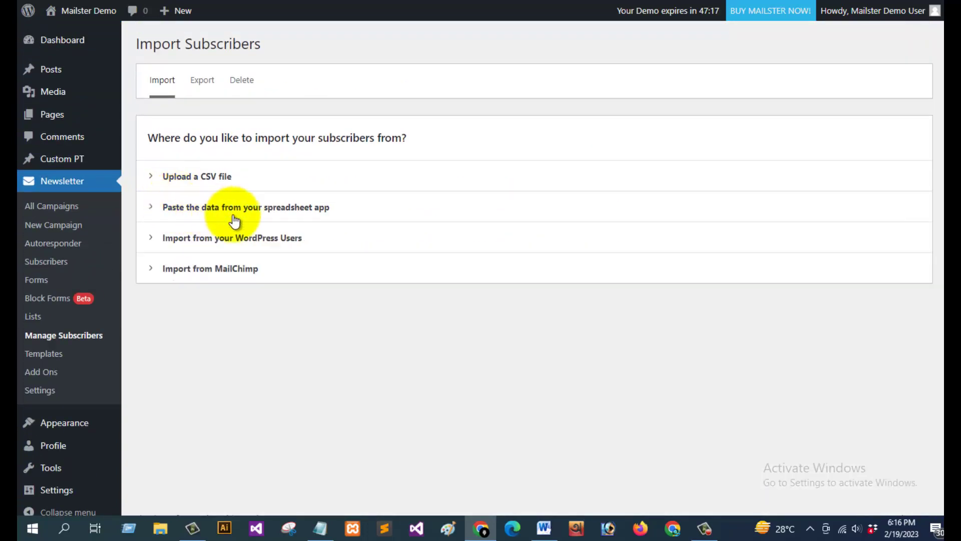
left_click(204, 243)
scroll(303, 255, "down", 4)
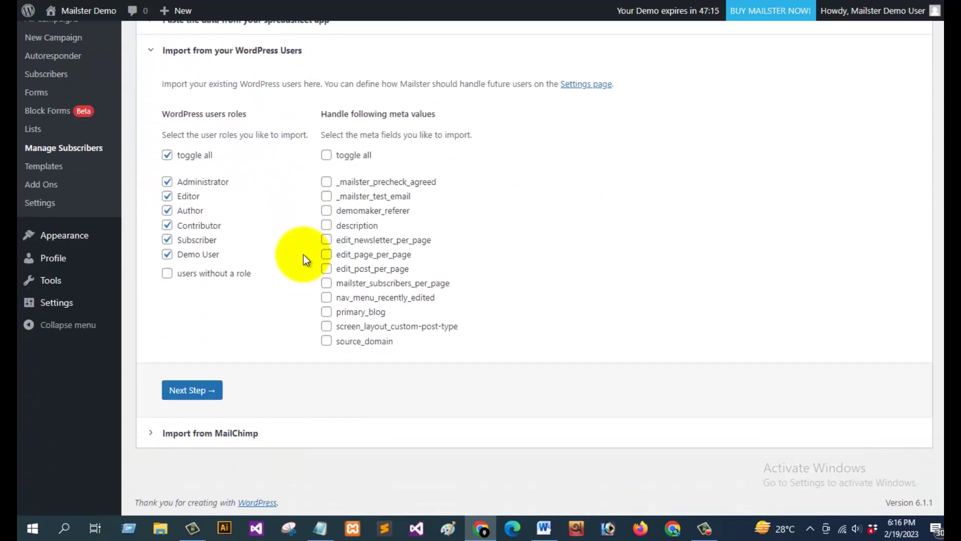
scroll(260, 251, "up", 5)
left_click(281, 239)
- Expand the MailChimp import option to check what it requires, and collapse it again
scroll(236, 254, "down", 1)
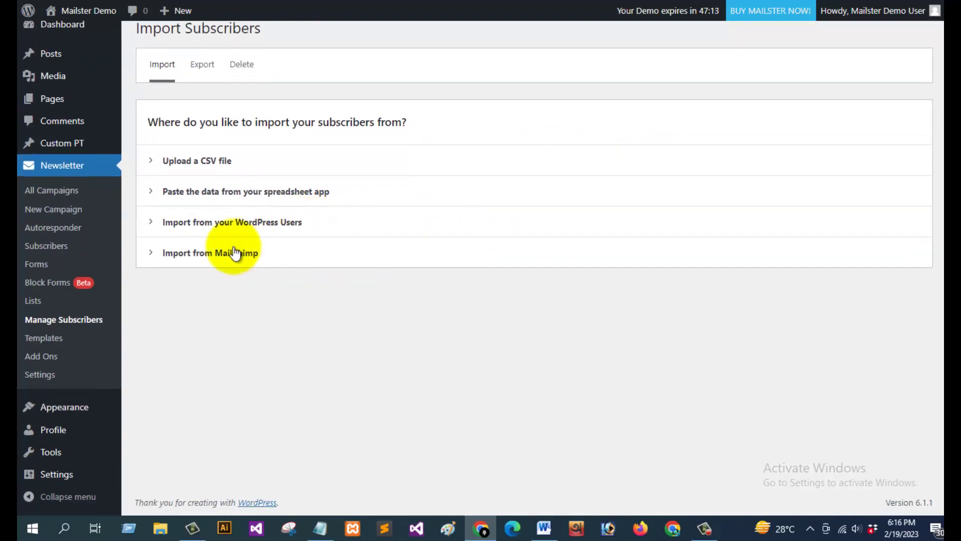
left_click(269, 260)
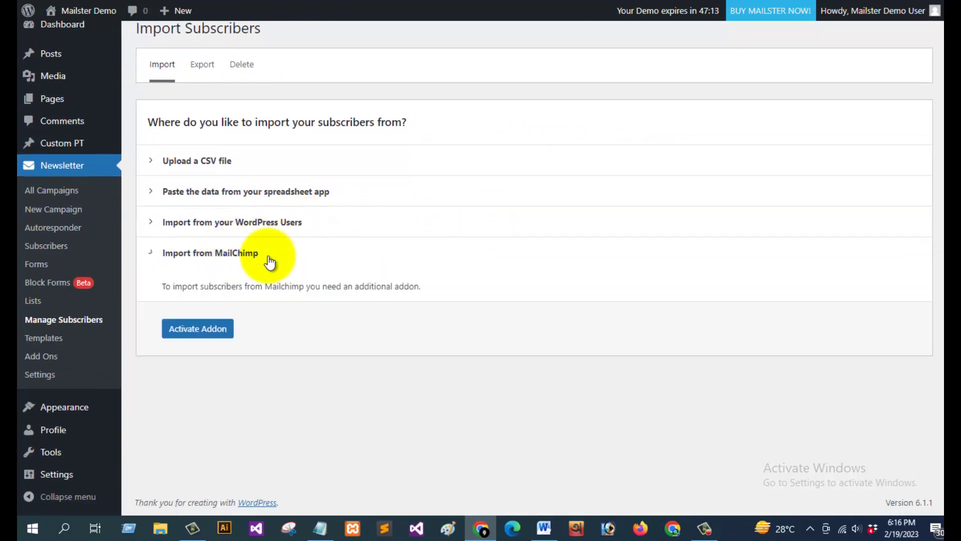
left_click(205, 259)
left_click(197, 257)
left_click(197, 257)
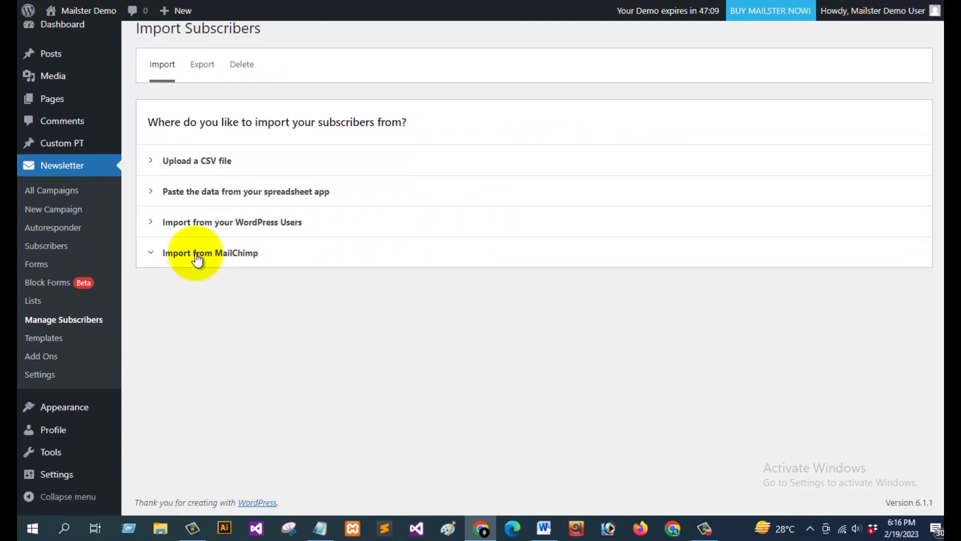
- Open the newsletter templates page and view the installed templates
left_click(42, 343)
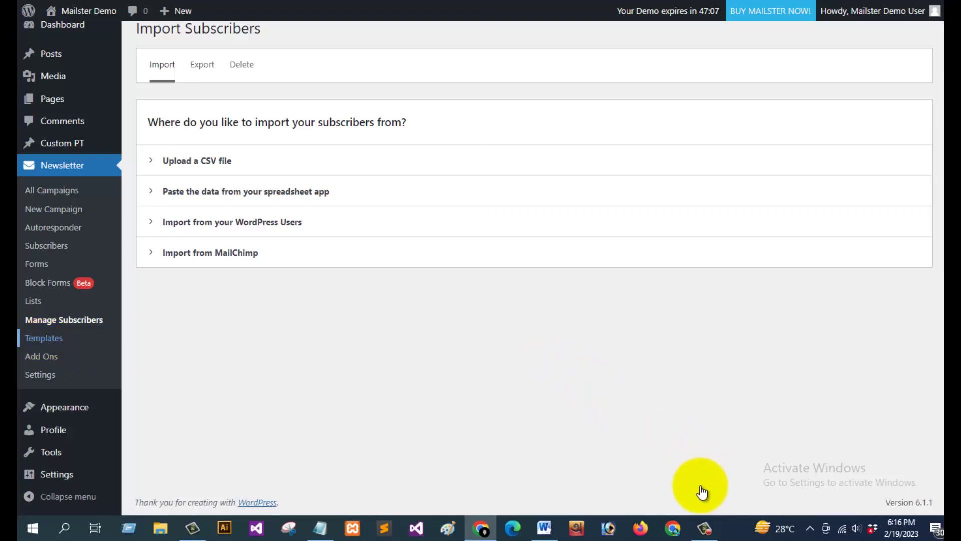
left_click(705, 517)
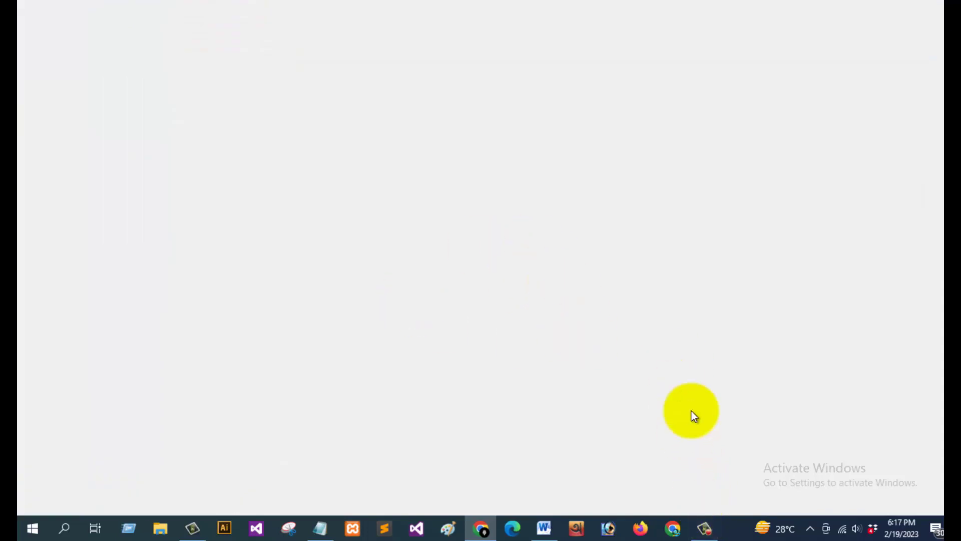
left_click(713, 529)
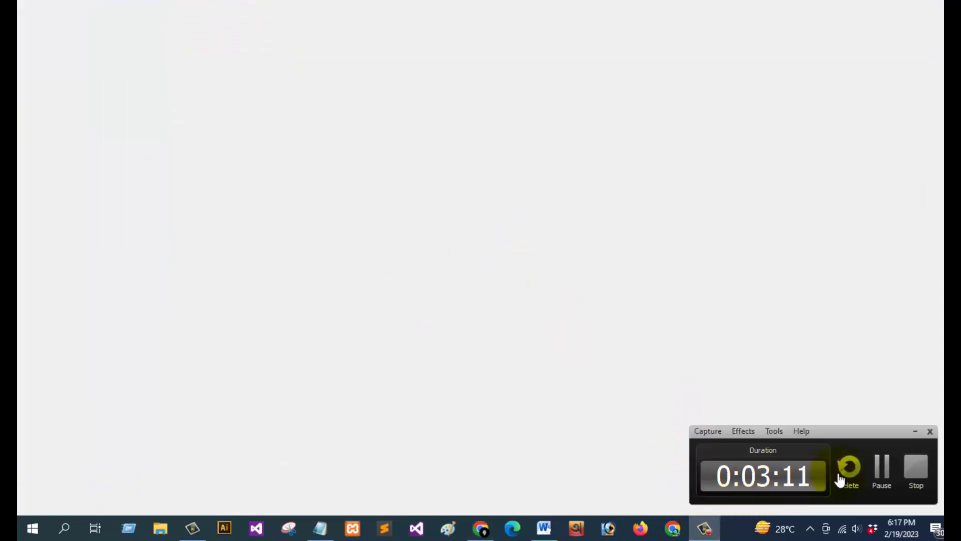
left_click(883, 469)
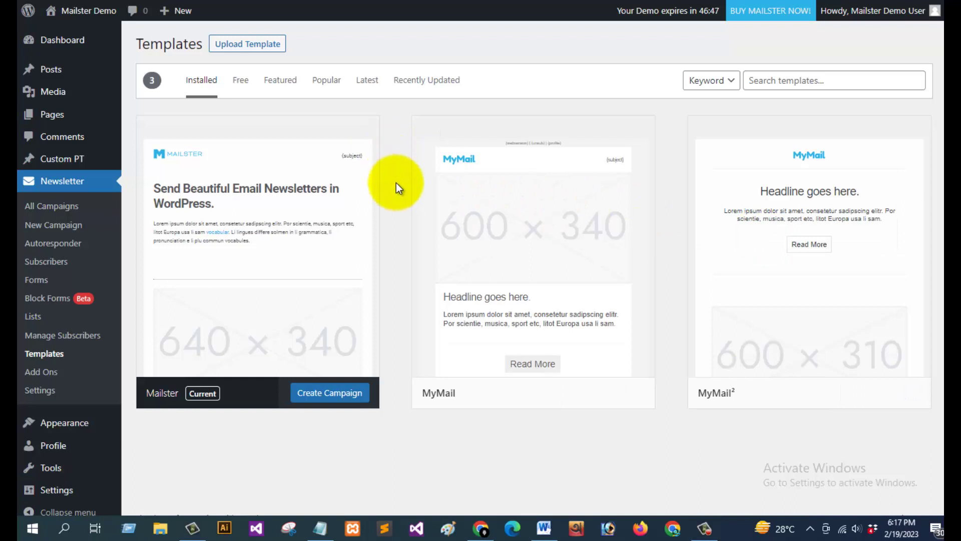
scroll(399, 192, "down", 1)
scroll(399, 194, "up", 1)
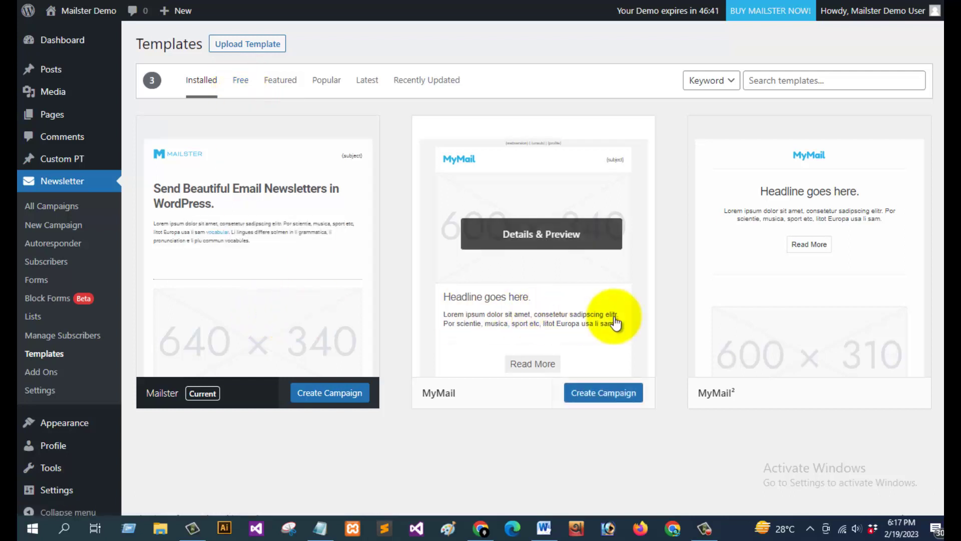
- Show the free newsletter templates and browse through the whole collection
left_click(241, 84)
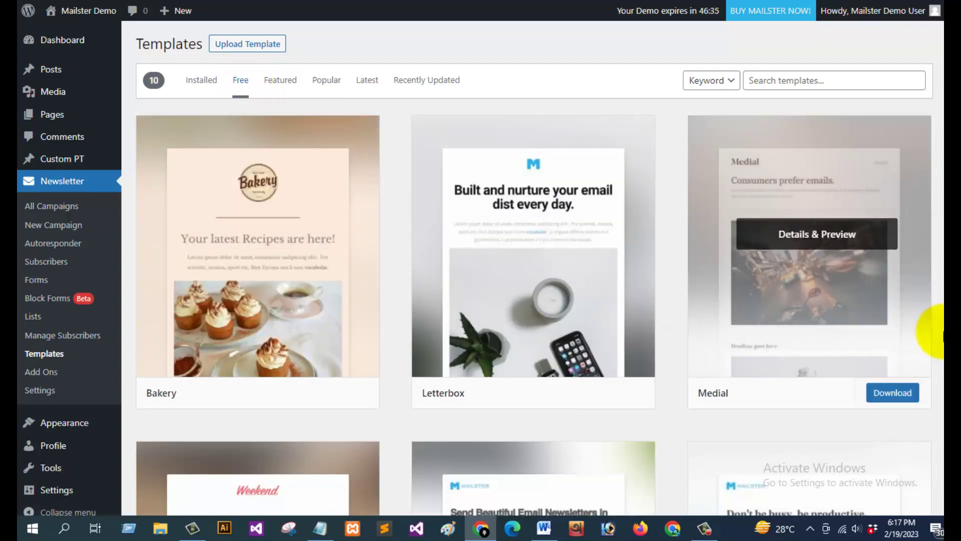
scroll(936, 331, "down", 9)
scroll(937, 328, "down", 8)
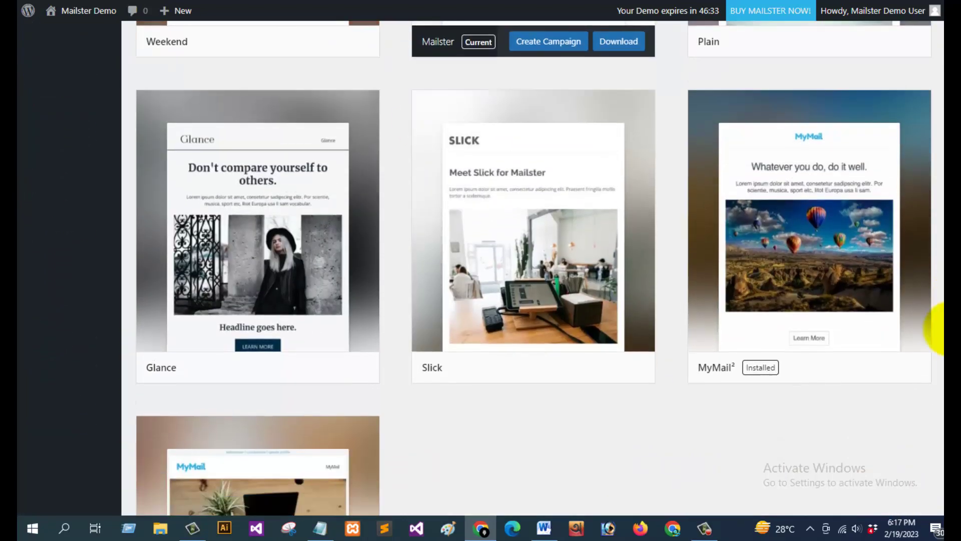
scroll(937, 328, "up", 13)
scroll(936, 328, "up", 7)
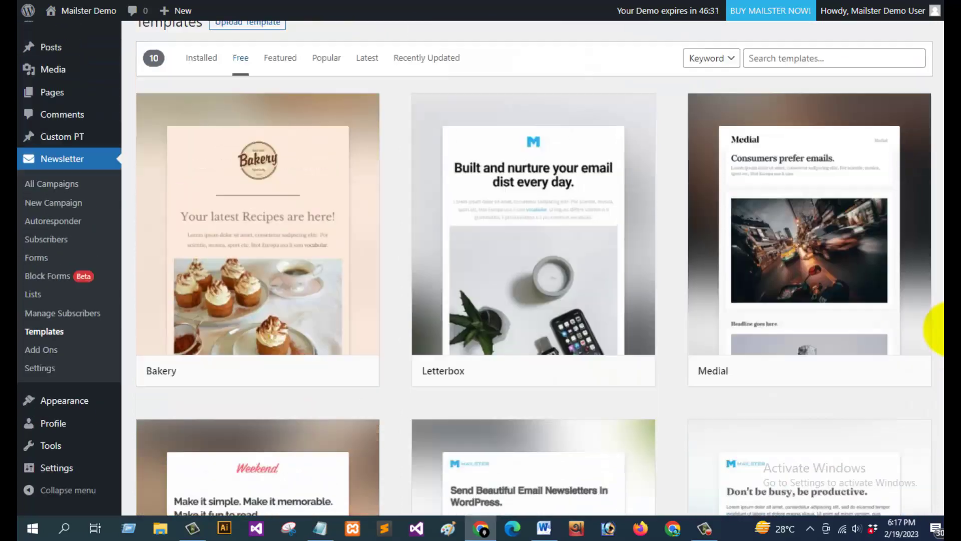
- Switch to the featured newsletter templates and look through them
left_click(281, 81)
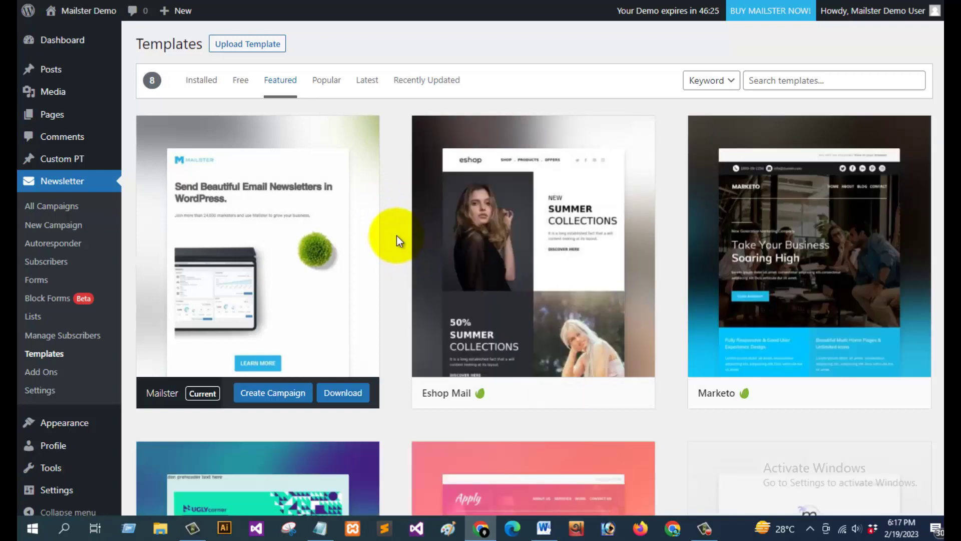
scroll(396, 235, "down", 5)
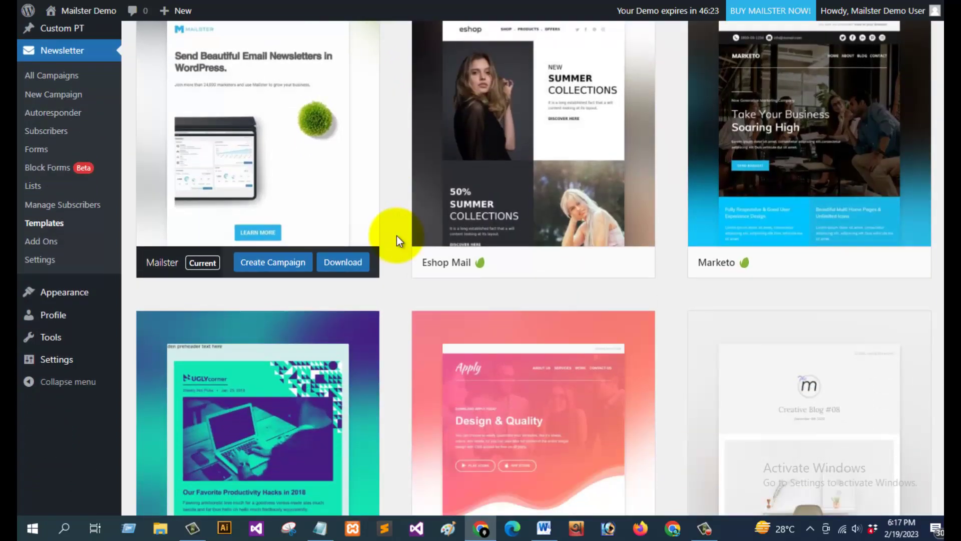
scroll(397, 235, "down", 6)
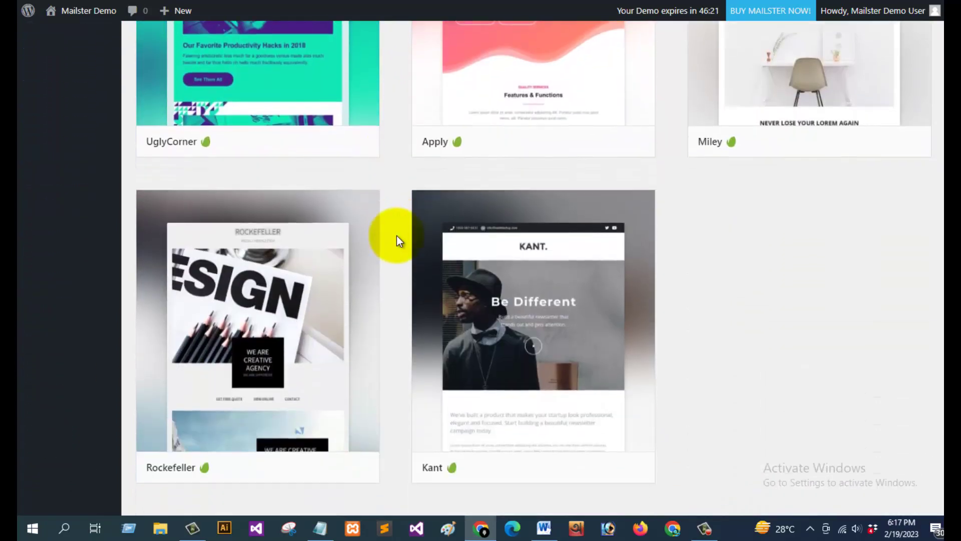
scroll(396, 236, "up", 5)
scroll(396, 236, "up", 6)
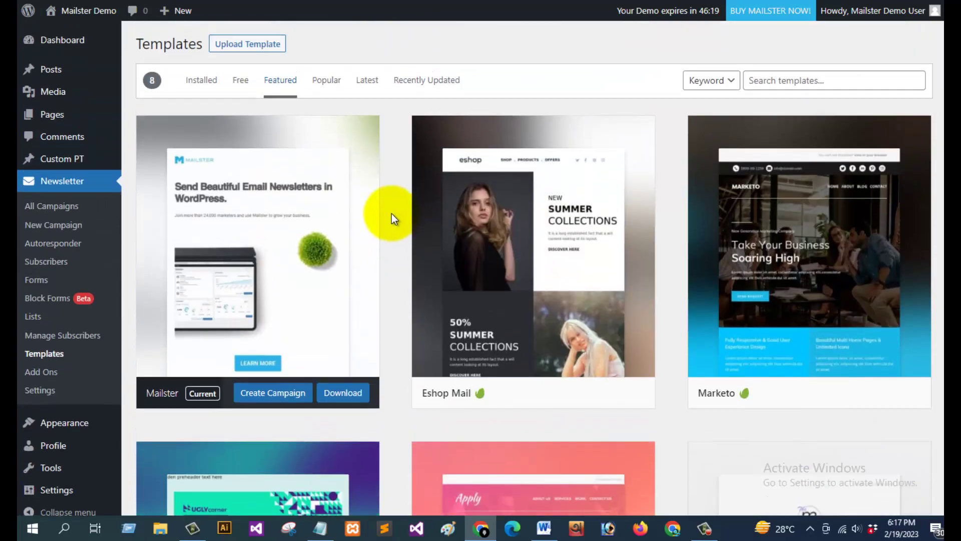
- Show the latest newsletter templates and browse a portion of the collection
left_click(363, 86)
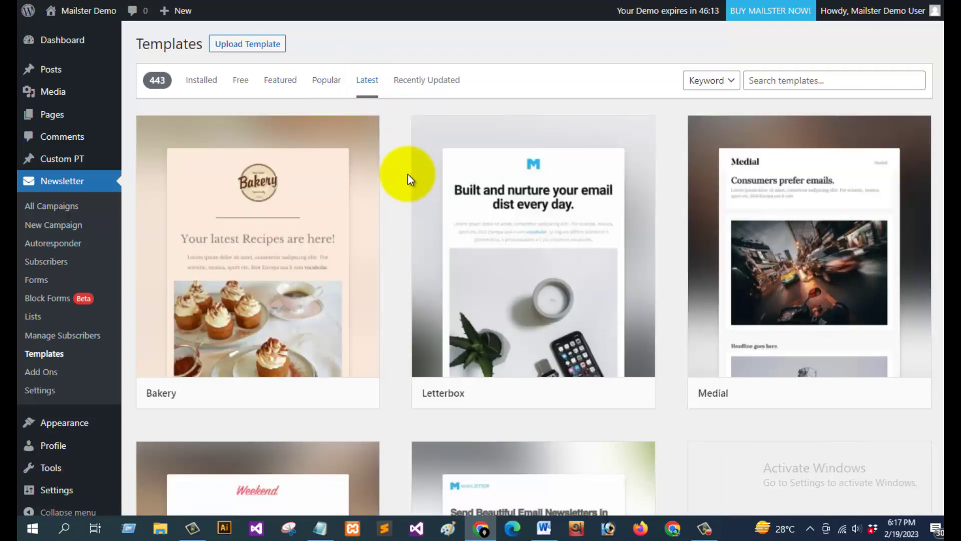
scroll(390, 181, "down", 15)
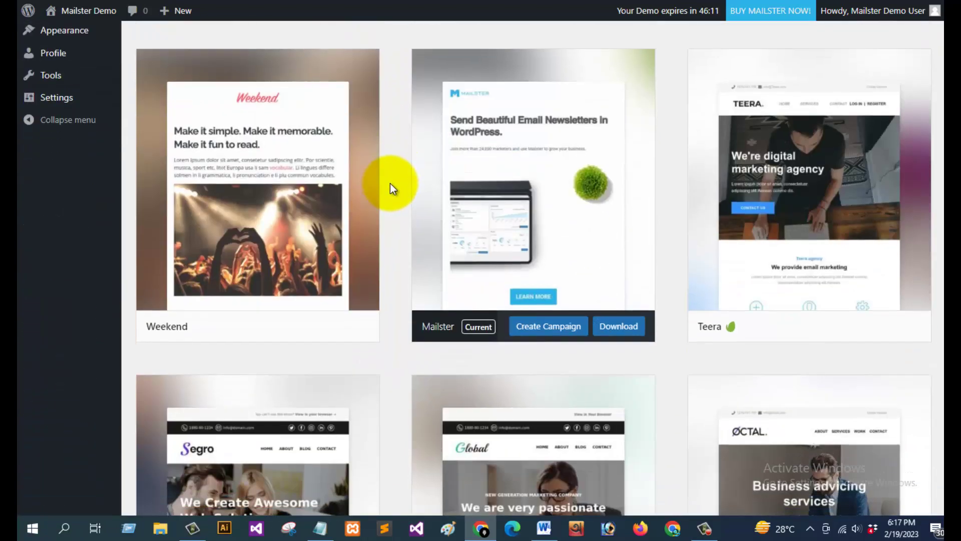
scroll(389, 184, "down", 12)
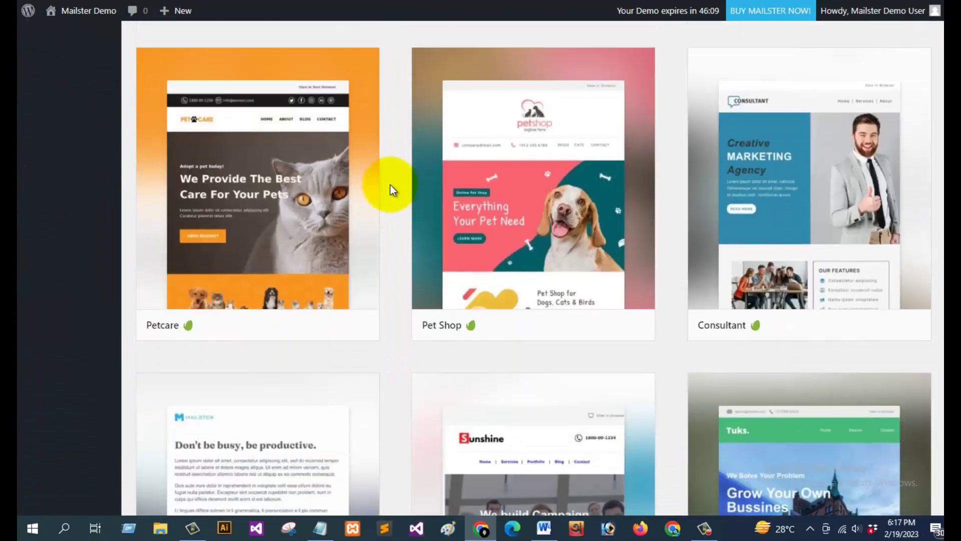
scroll(390, 184, "down", 9)
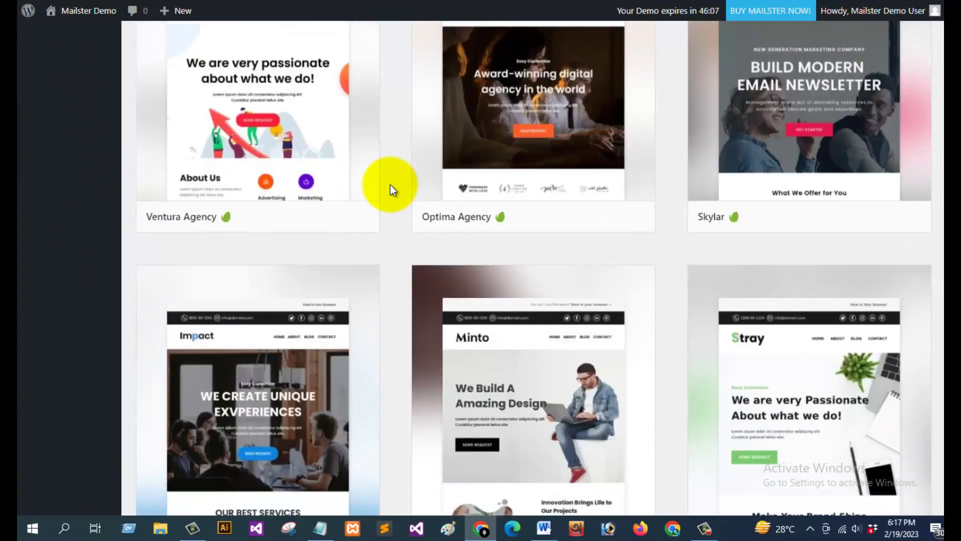
scroll(389, 184, "up", 6)
scroll(390, 185, "up", 20)
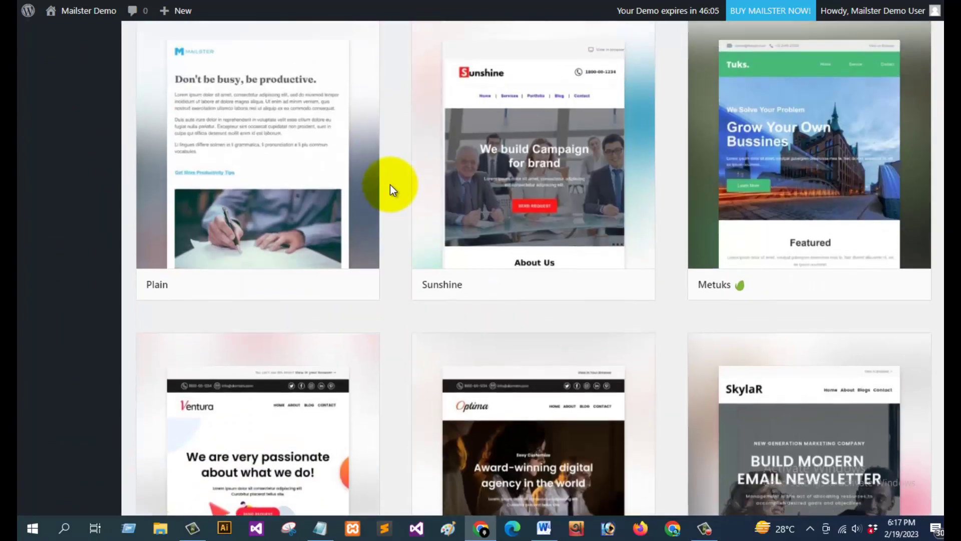
scroll(389, 184, "up", 4)
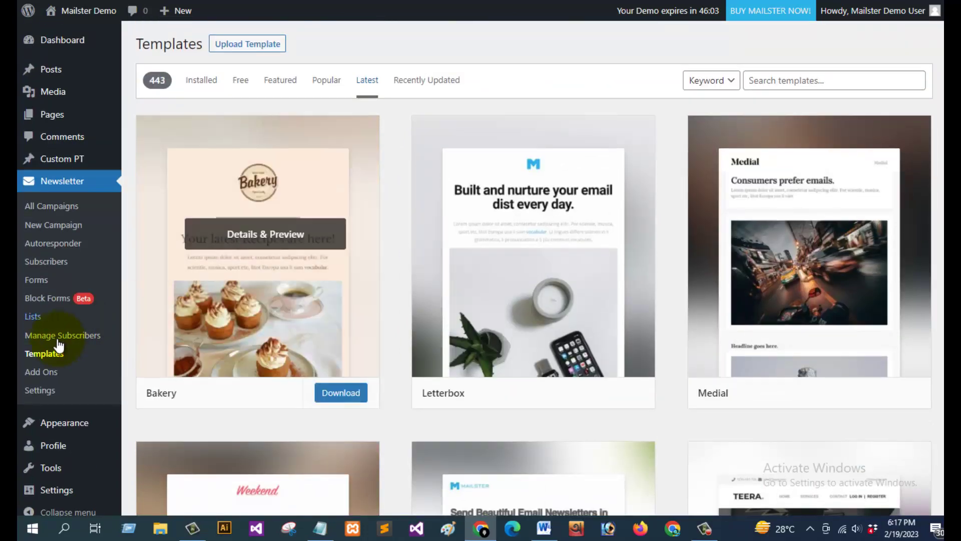
- Open the newsletter settings and review the General options for sender, delivery and system mails
scroll(56, 323, "down", 1)
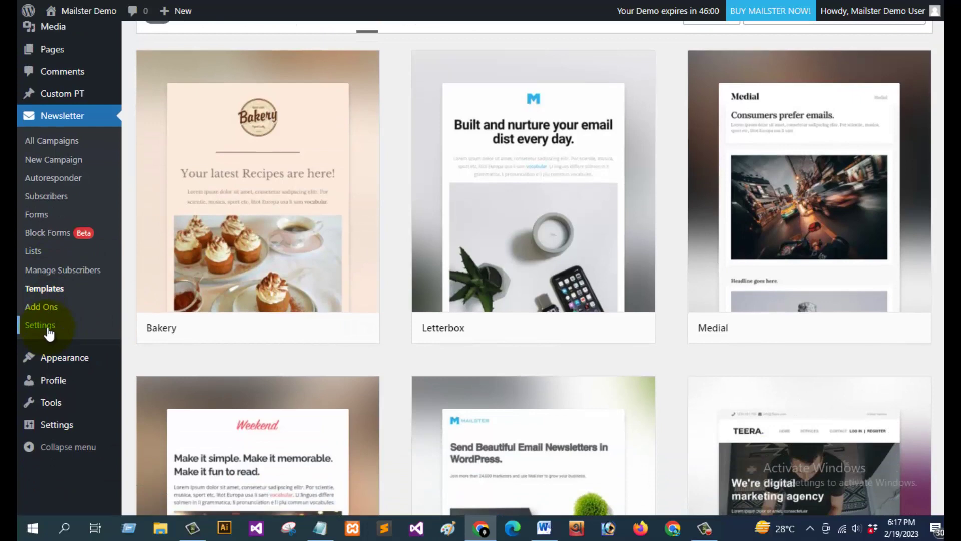
left_click(40, 325)
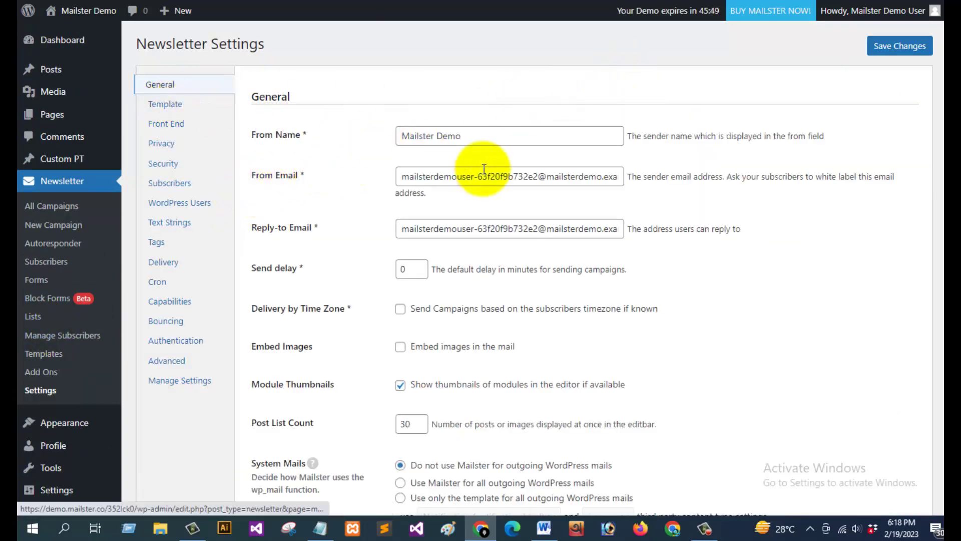
scroll(509, 247, "down", 5)
scroll(513, 253, "up", 5)
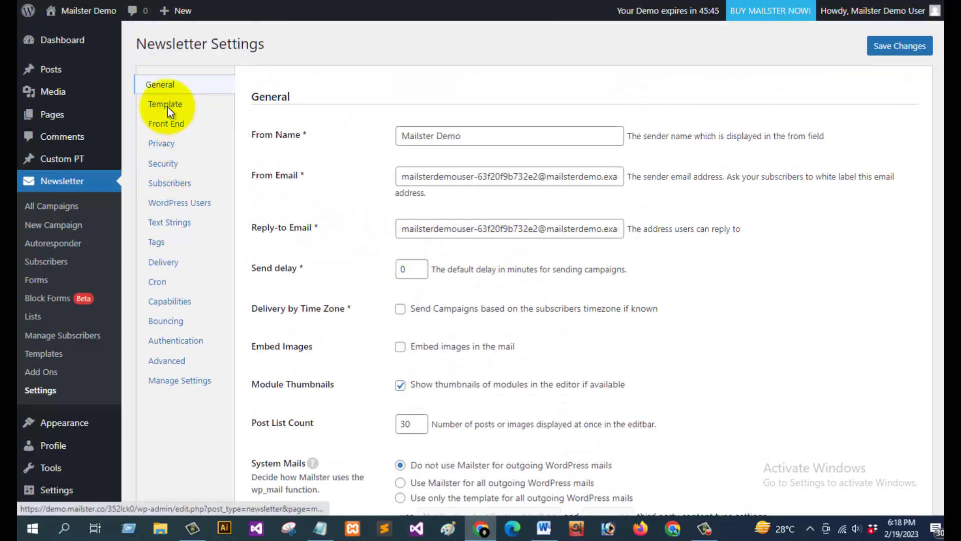
- Review the Template settings for logo and social services, and the Front End settings for homepage, sharing and slugs
left_click(165, 104)
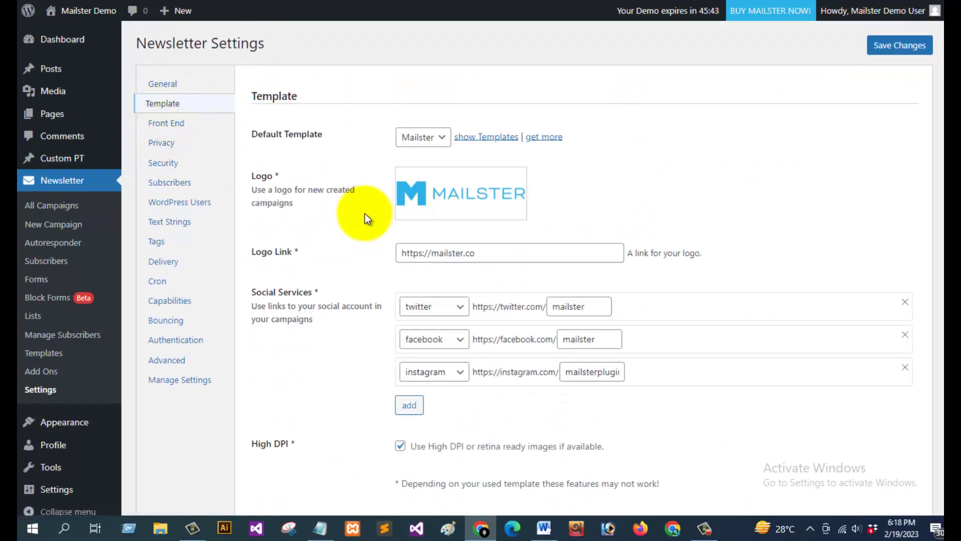
scroll(364, 213, "down", 2)
scroll(364, 213, "up", 1)
left_click(165, 97)
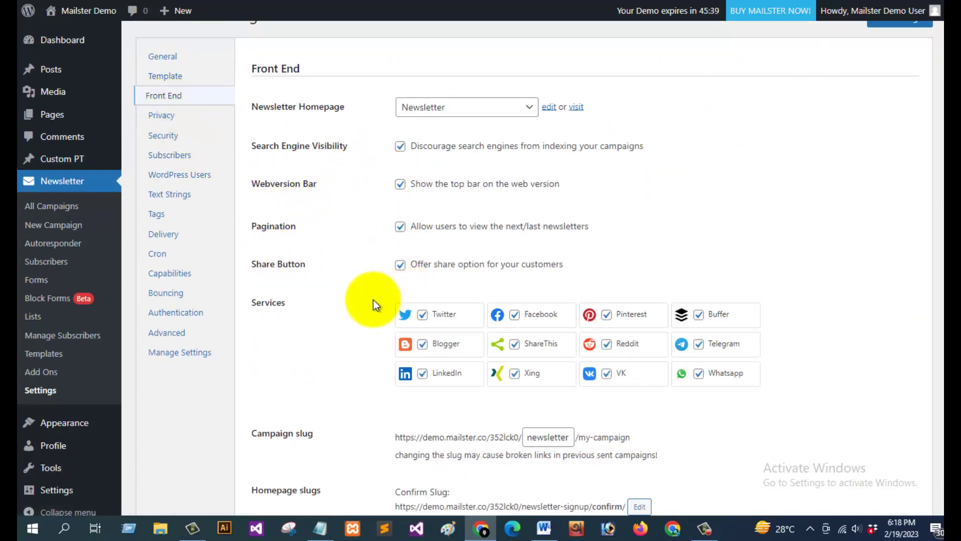
scroll(374, 299, "down", 6)
scroll(374, 299, "up", 5)
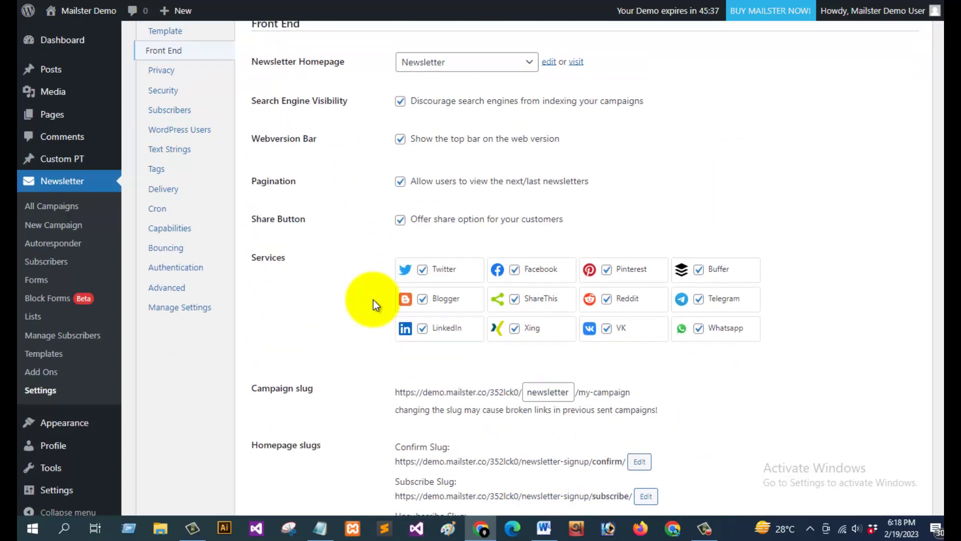
scroll(374, 299, "up", 2)
- Review the Privacy settings for tracking and consent, and the Security settings for signup checks and blocked addresses
left_click(166, 145)
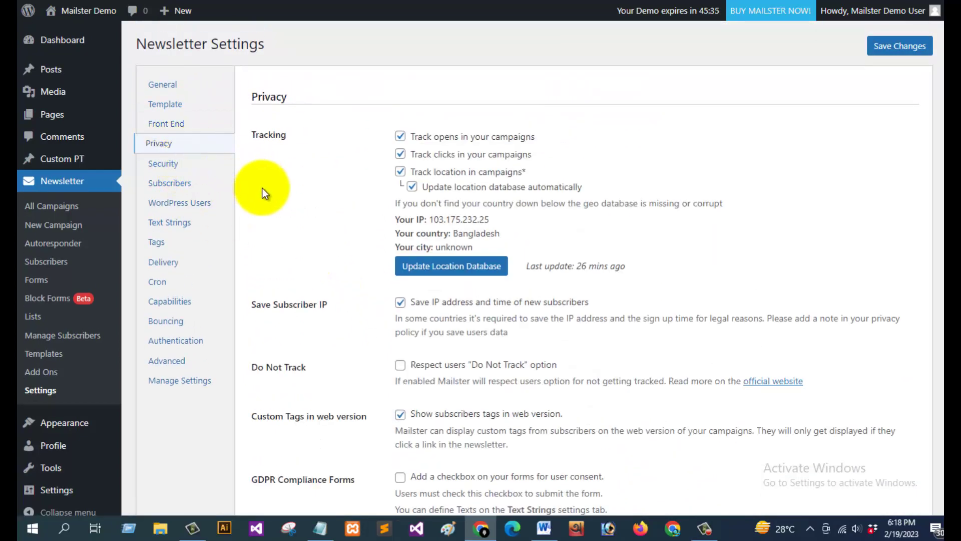
scroll(262, 189, "down", 4)
scroll(262, 188, "up", 4)
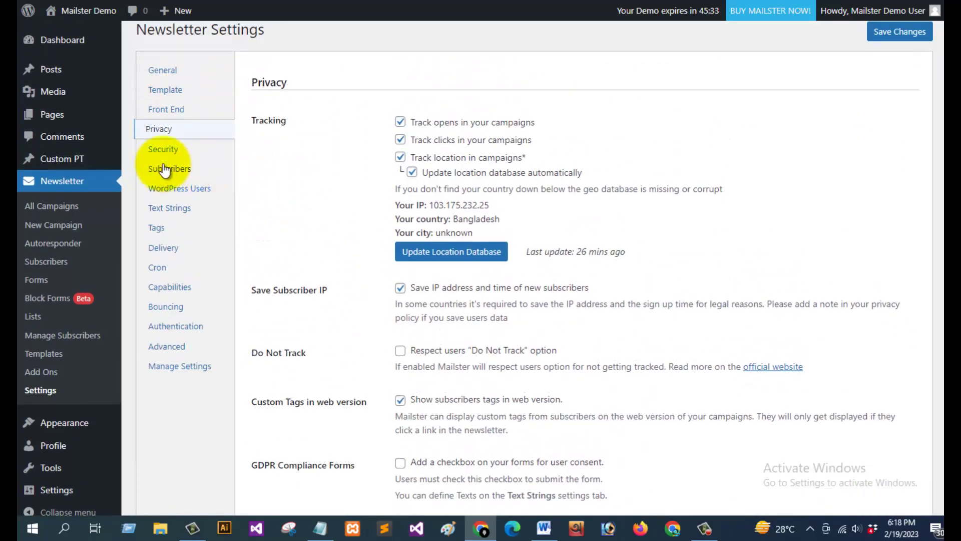
left_click(162, 154)
scroll(265, 208, "down", 10)
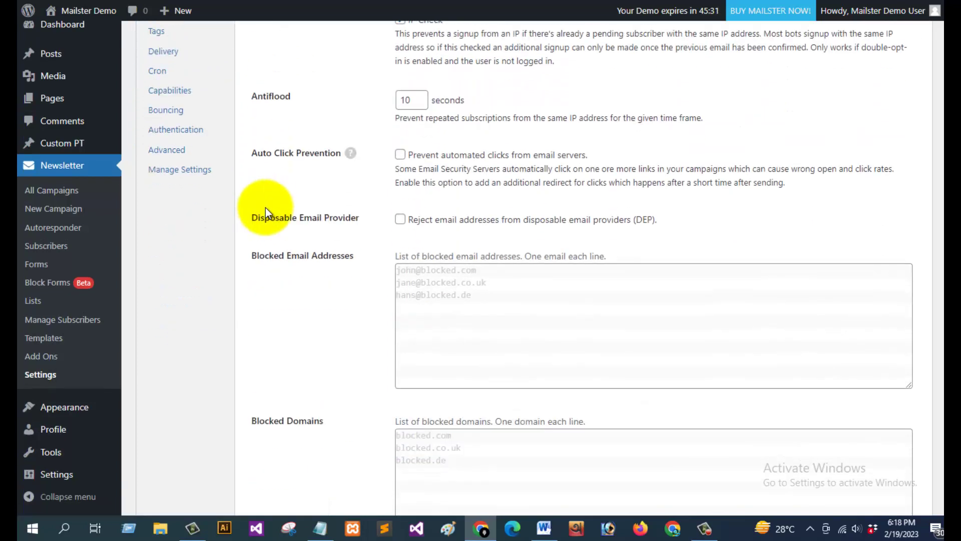
scroll(266, 207, "down", 6)
scroll(265, 207, "up", 9)
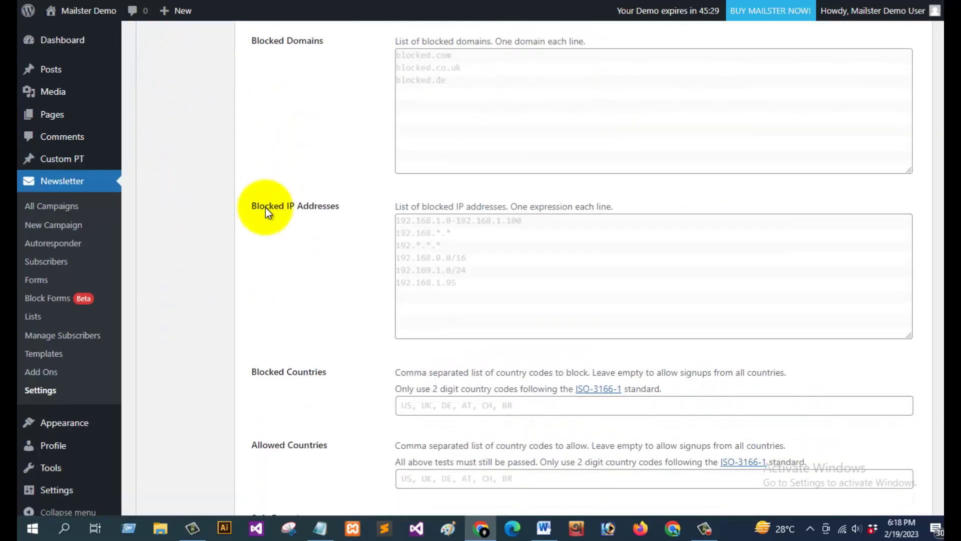
scroll(266, 207, "up", 8)
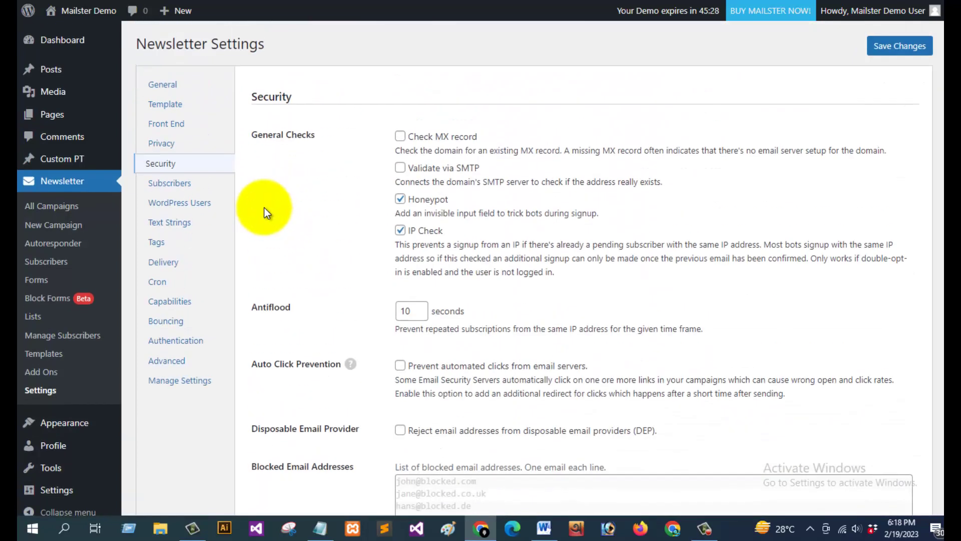
- Review the Subscribers settings for notifications and custom fields, and the WordPress Users settings for meta field syncing and user deletion
left_click(189, 187)
scroll(285, 217, "down", 15)
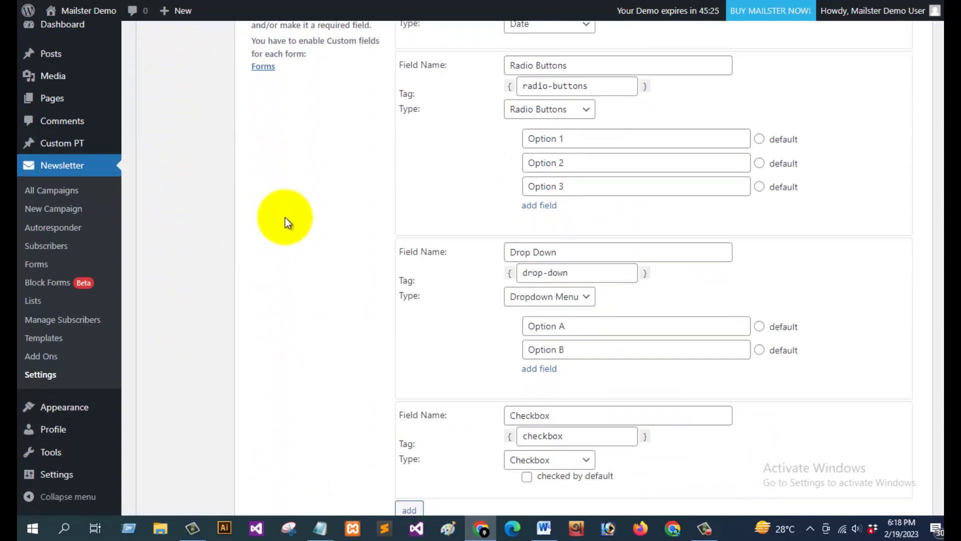
scroll(285, 218, "up", 15)
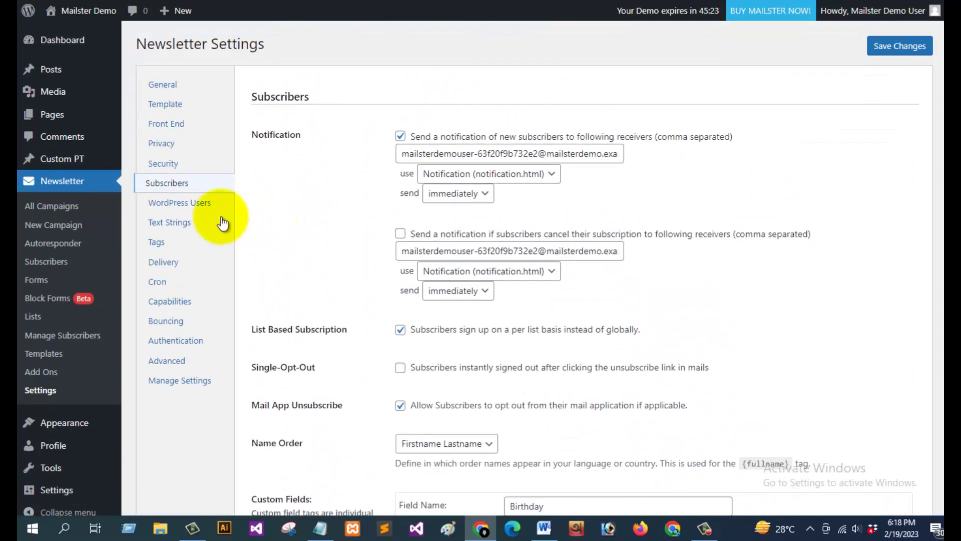
left_click(192, 206)
scroll(301, 247, "down", 4)
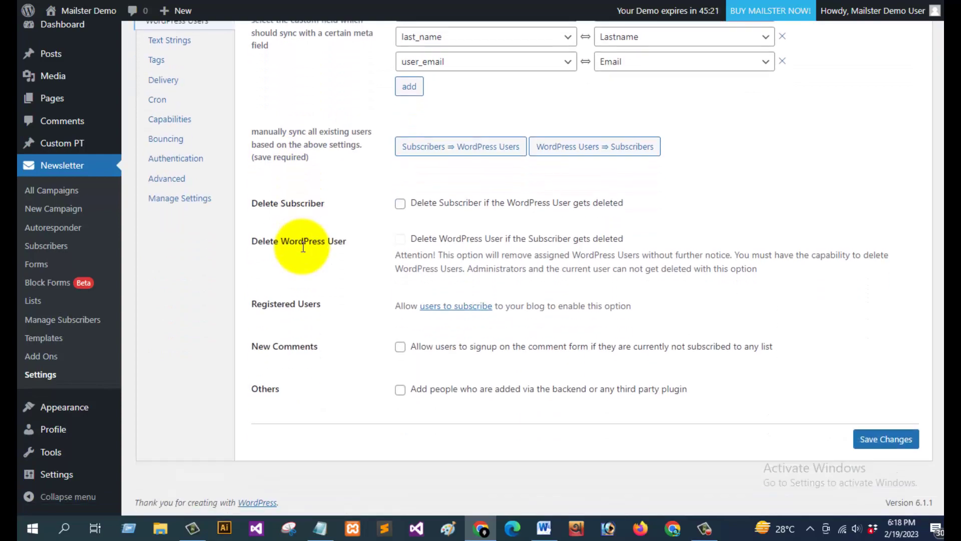
scroll(286, 246, "up", 4)
- Review the Text Strings settings for form messages and field labels, and the Tags settings for permanent, special and dynamic tags
left_click(169, 226)
scroll(296, 226, "down", 8)
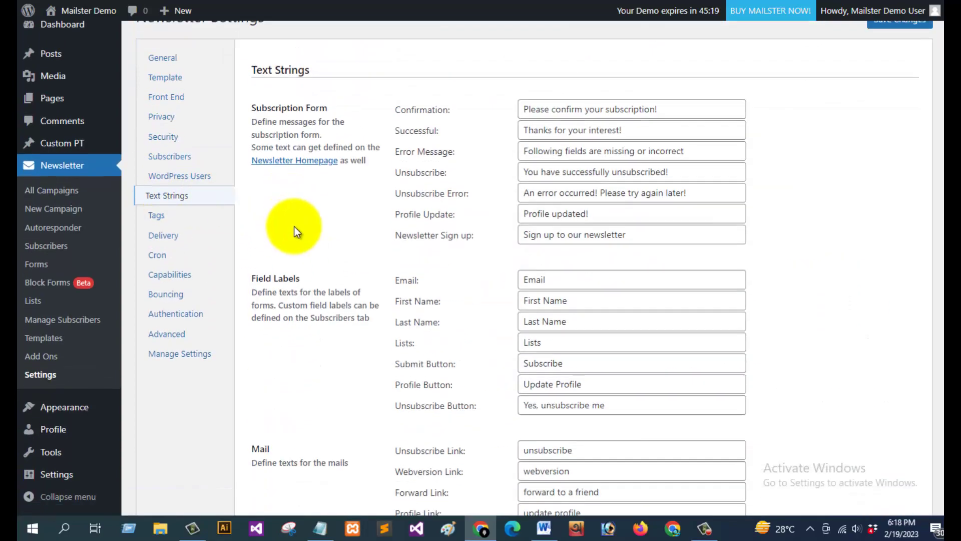
scroll(297, 231, "up", 8)
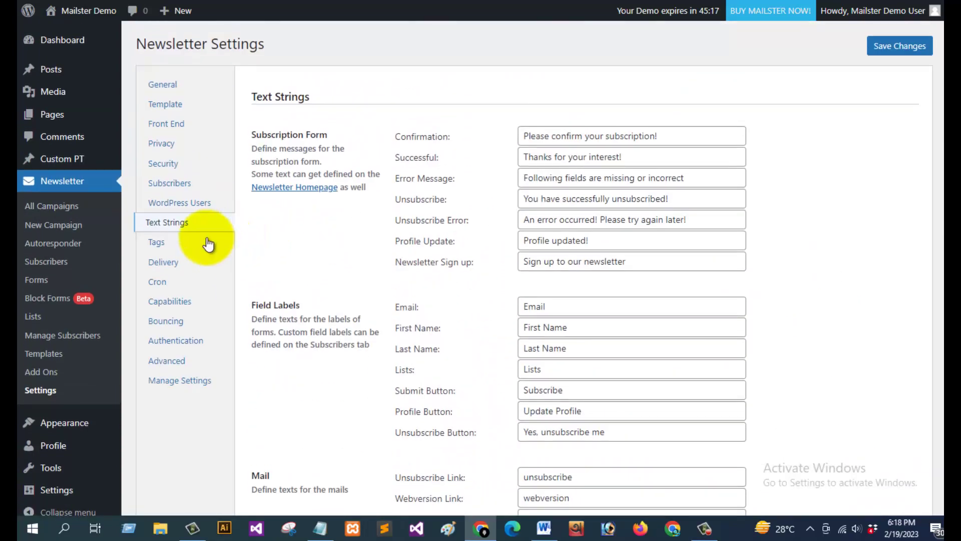
left_click(155, 243)
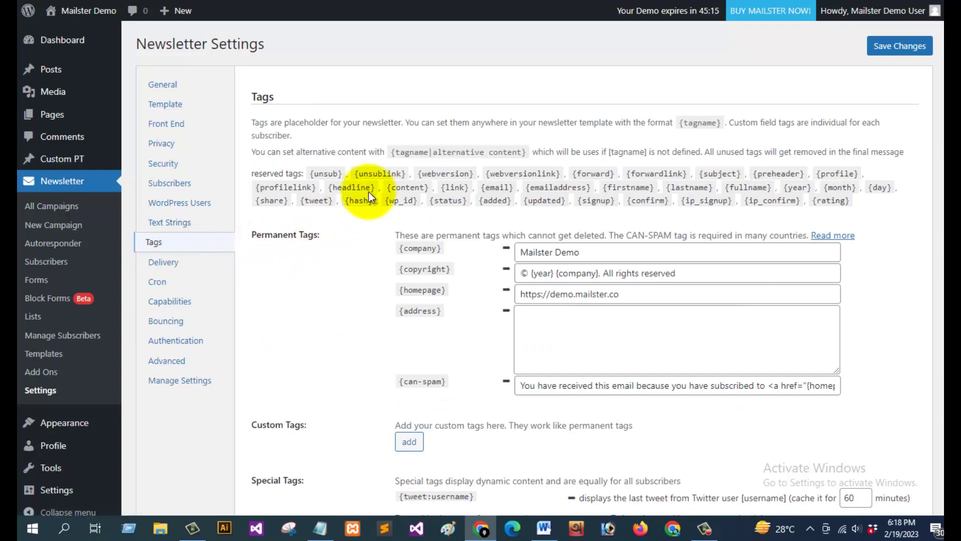
scroll(369, 258, "down", 10)
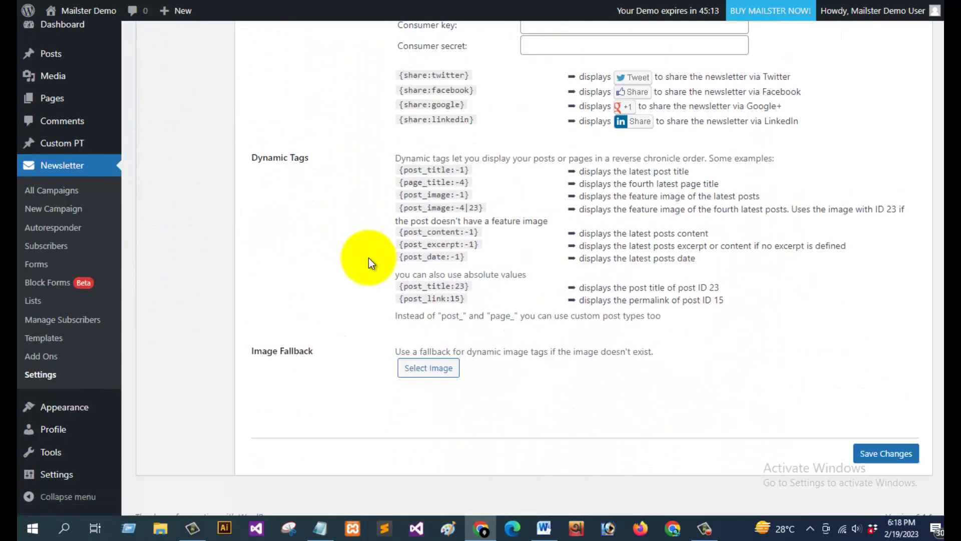
scroll(369, 257, "up", 10)
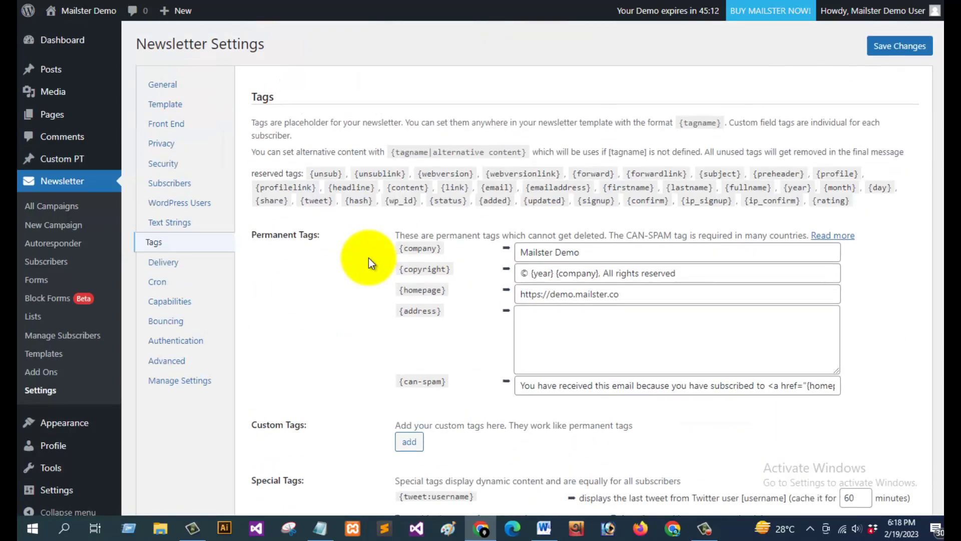
- Review the Delivery settings for time frame, send limits and delivery method, and the Cron settings for sending interval and service
left_click(165, 265)
scroll(338, 251, "down", 10)
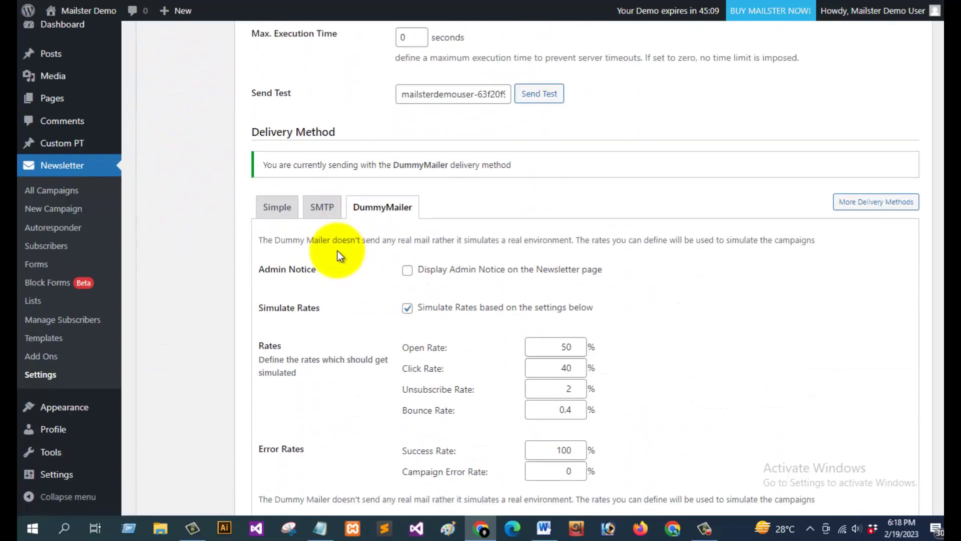
scroll(338, 251, "down", 5)
scroll(337, 251, "up", 10)
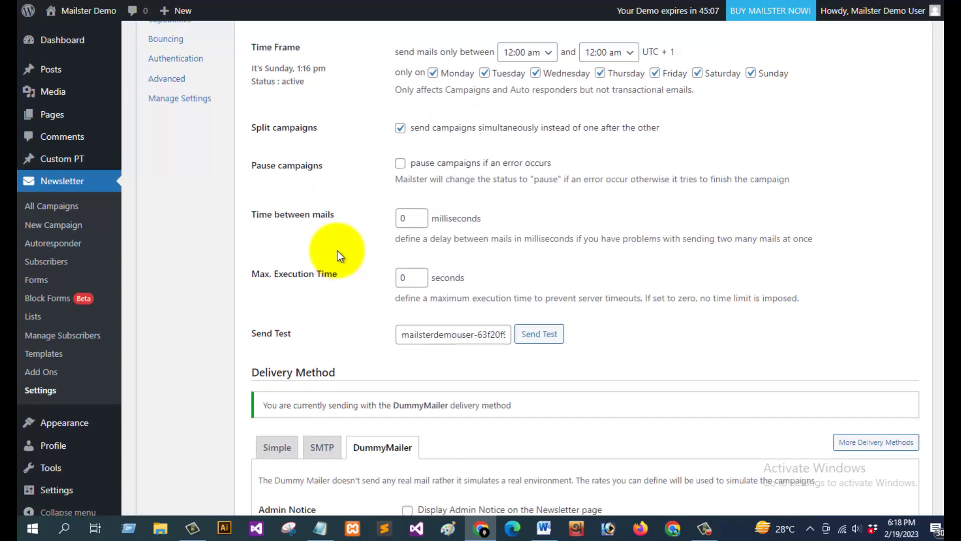
scroll(337, 251, "up", 5)
left_click(155, 265)
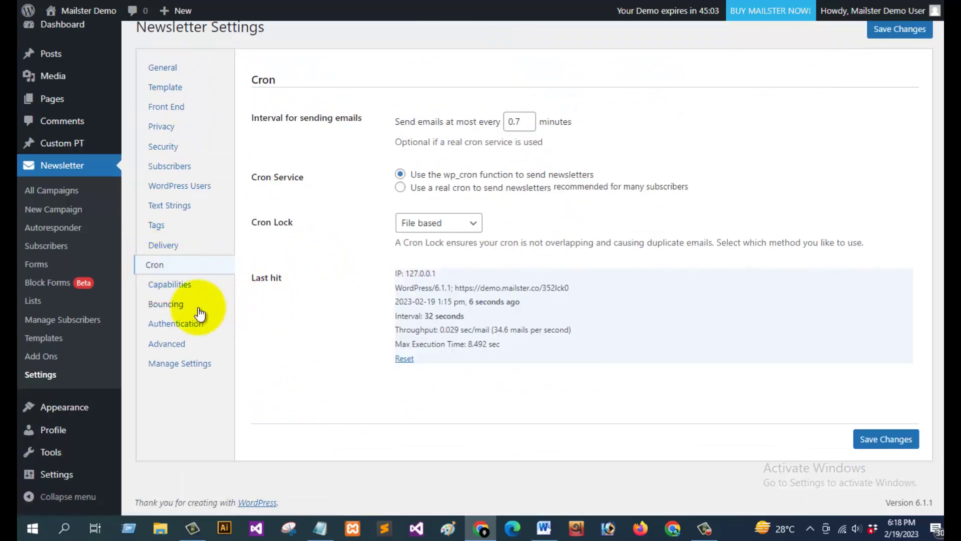
- Review the Capabilities settings for role permissions, and the Bouncing settings for the bounce address and automatic handling
left_click(184, 290)
scroll(348, 268, "down", 12)
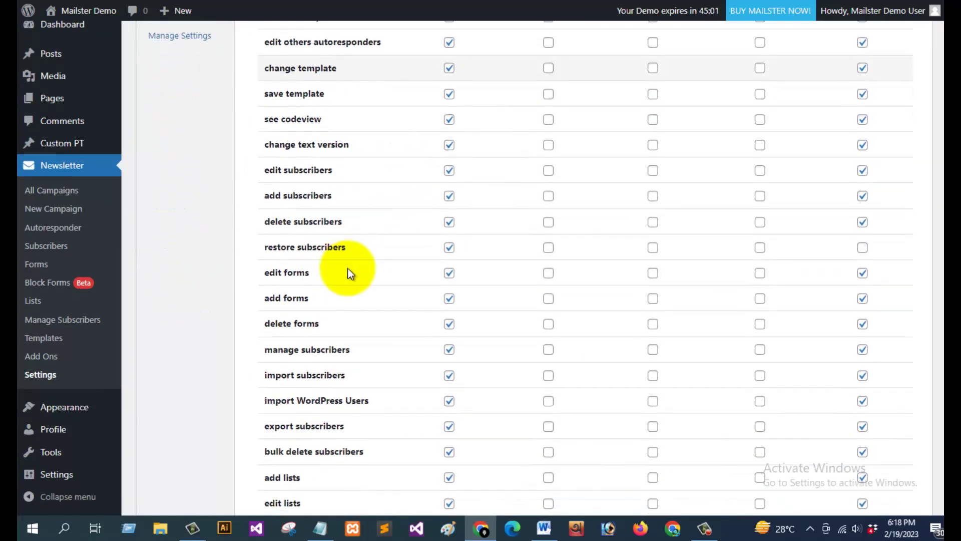
scroll(347, 268, "up", 15)
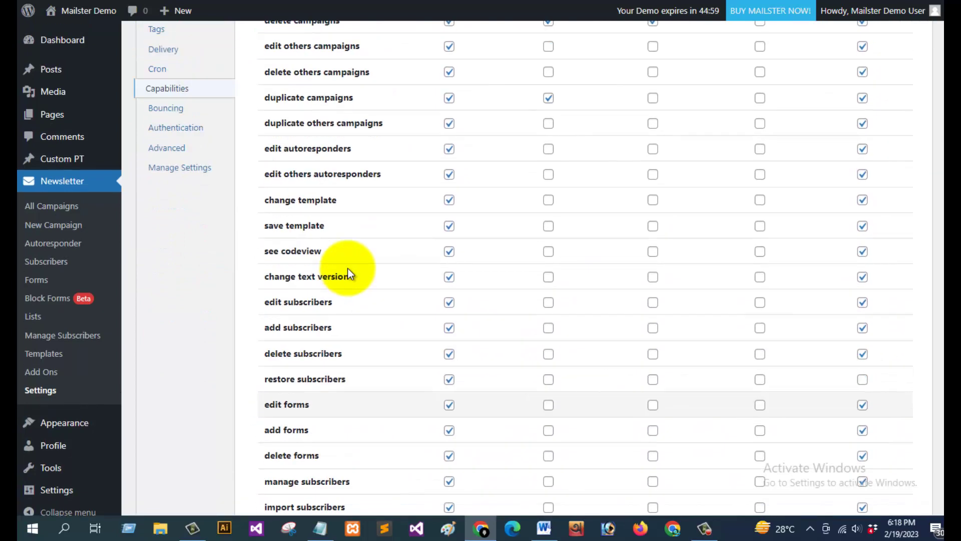
left_click(164, 322)
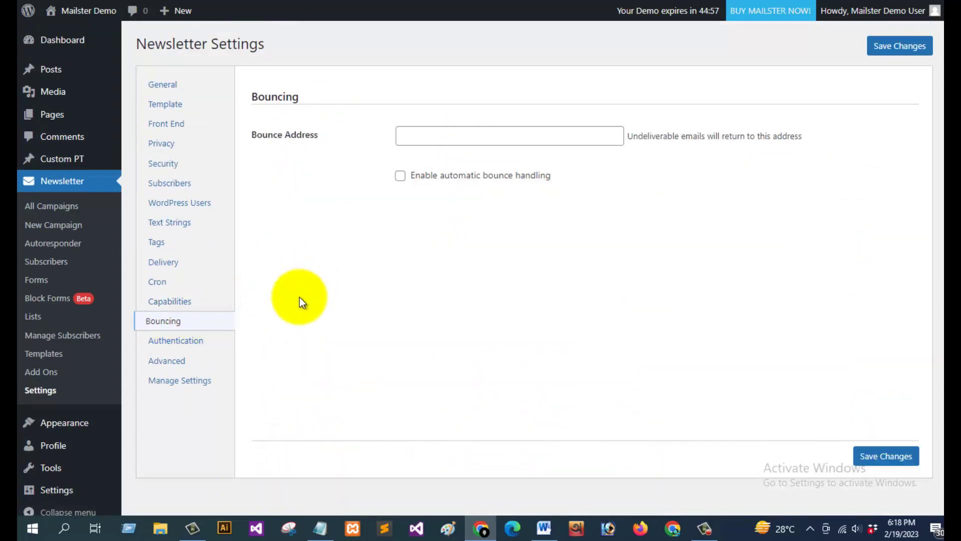
- Review the Authentication settings for SPF and DKIM, and the Advanced settings for usage tracking, branding, cache and data removal
left_click(178, 345)
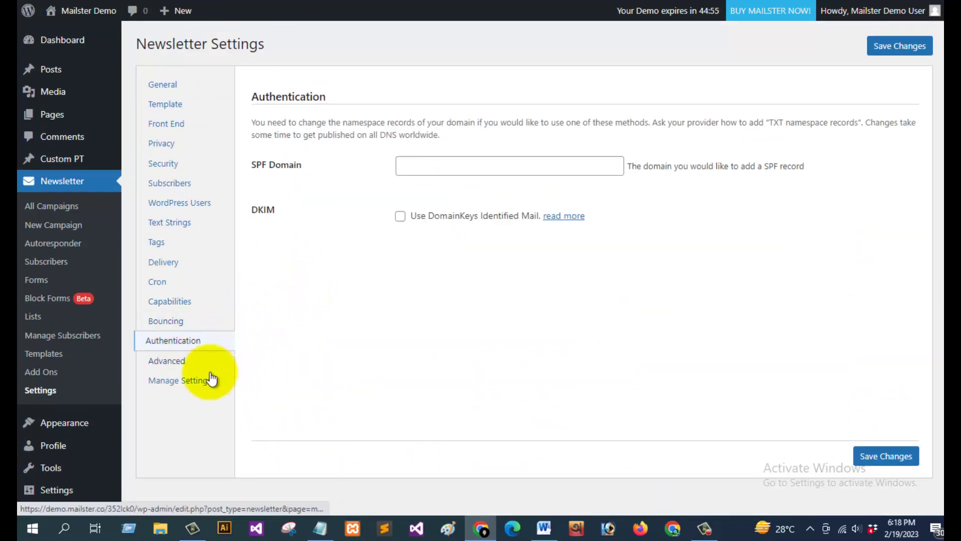
left_click(167, 362)
scroll(356, 264, "down", 3)
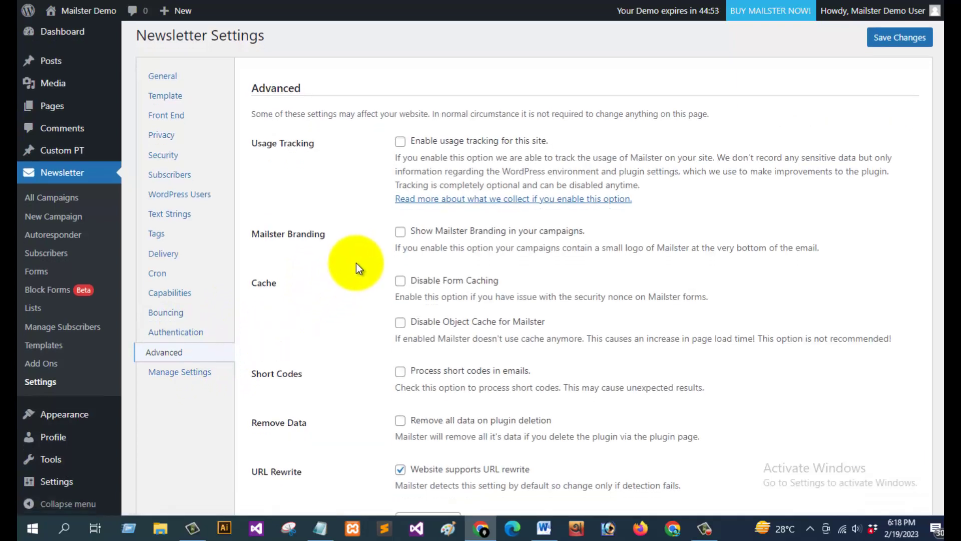
scroll(356, 263, "down", 3)
scroll(356, 262, "up", 6)
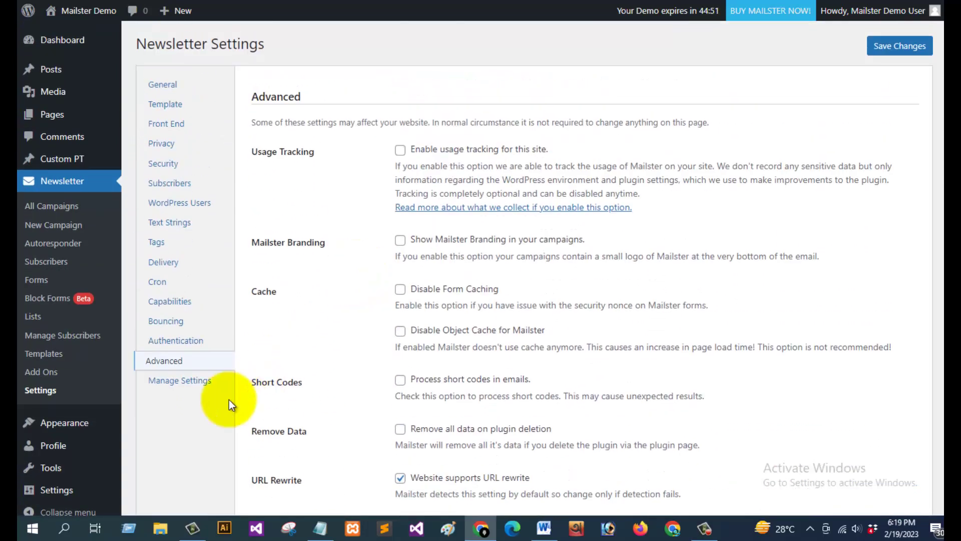
- Review the Manage Settings options for exporting, importing and resetting the plugin's configuration
left_click(183, 382)
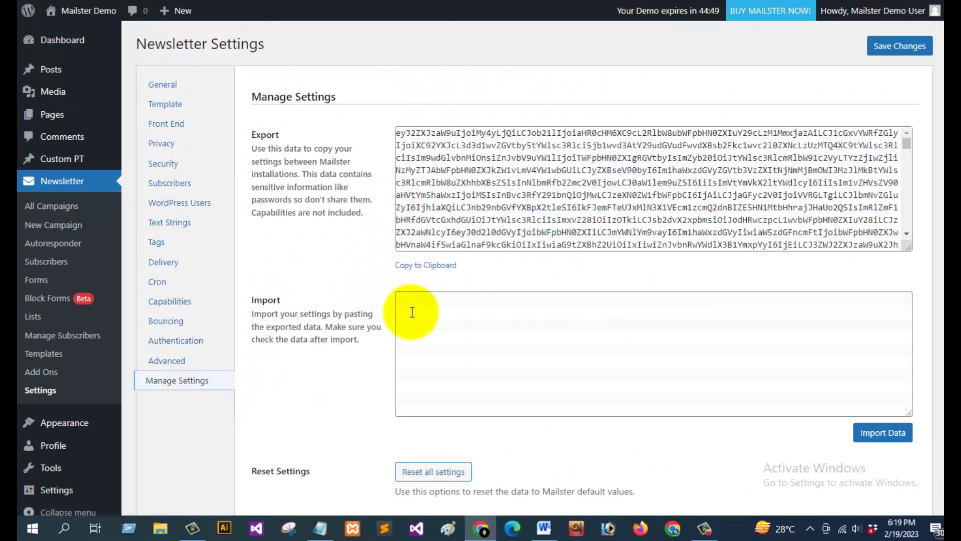
scroll(459, 337, "down", 2)
scroll(463, 338, "up", 2)
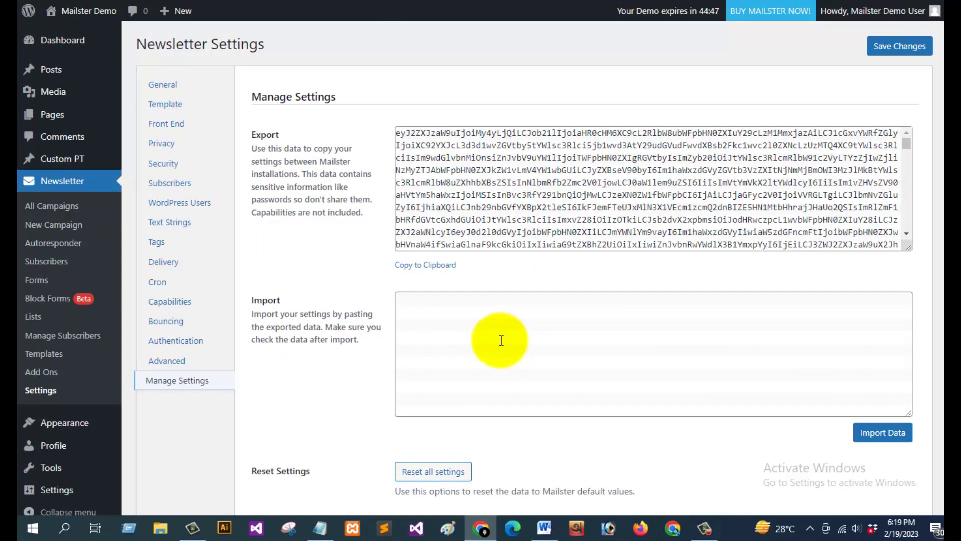
left_click(705, 530)
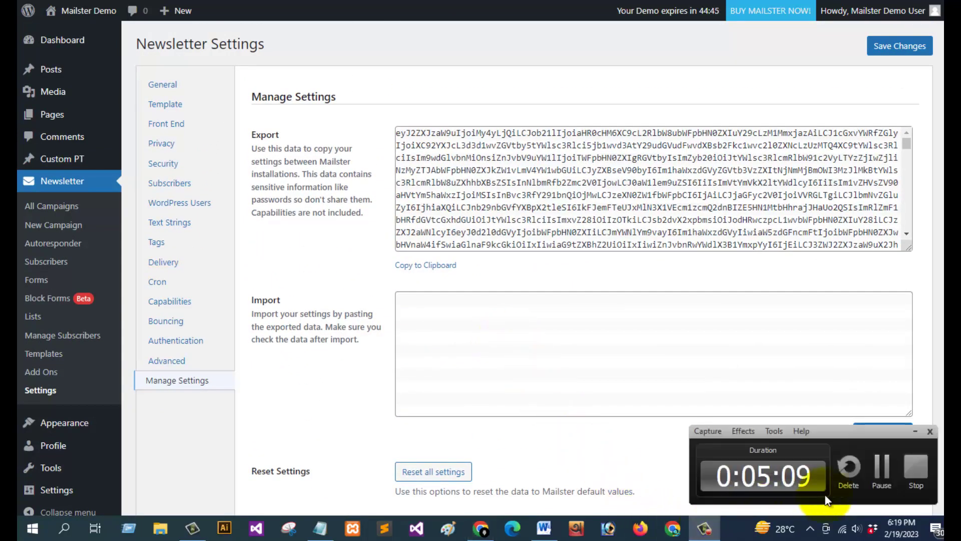